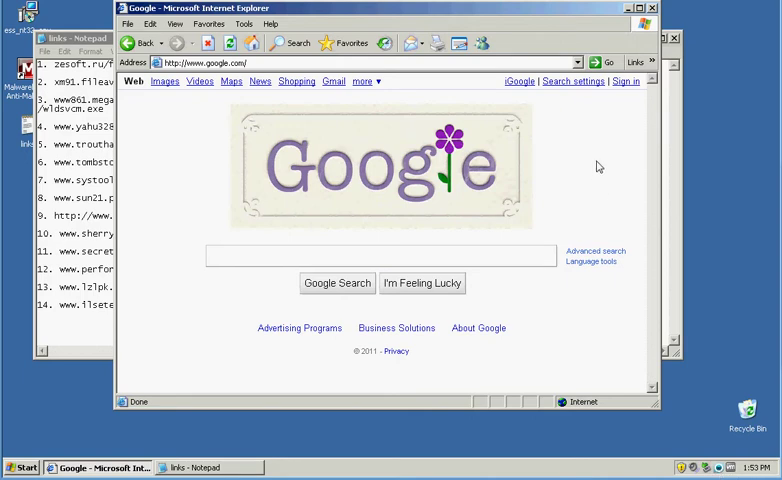
Close the Internet Explorer Google window.
click(652, 9)
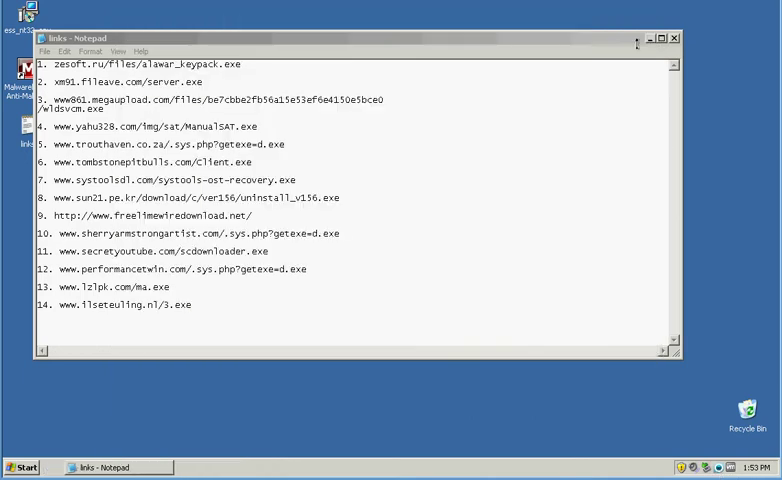
Minimize the links list and open the ESET Smart Security 5 main window from the tray.
click(646, 37)
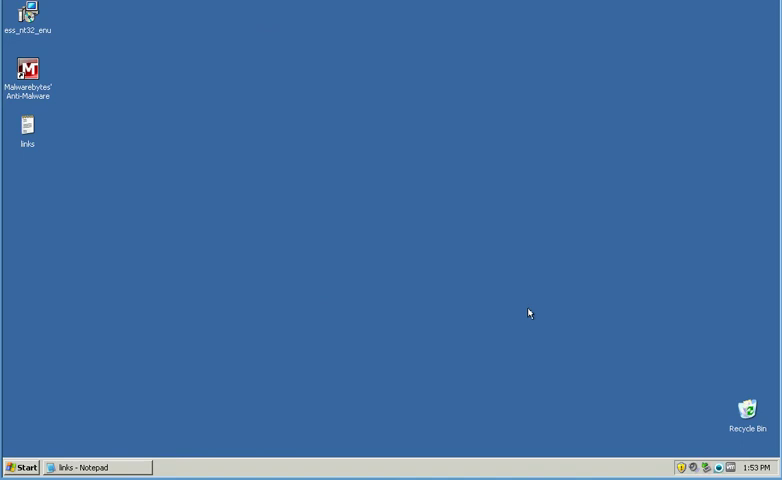
click(716, 468)
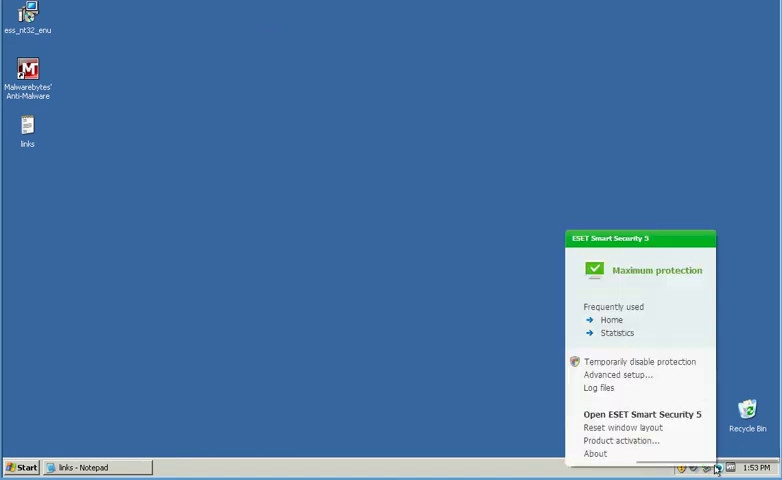
click(660, 414)
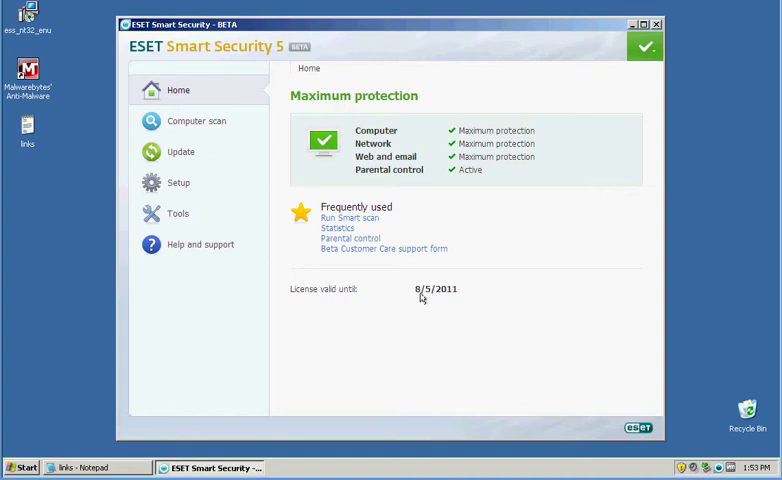
Start a virus signature database update from ESET's Update page.
click(183, 121)
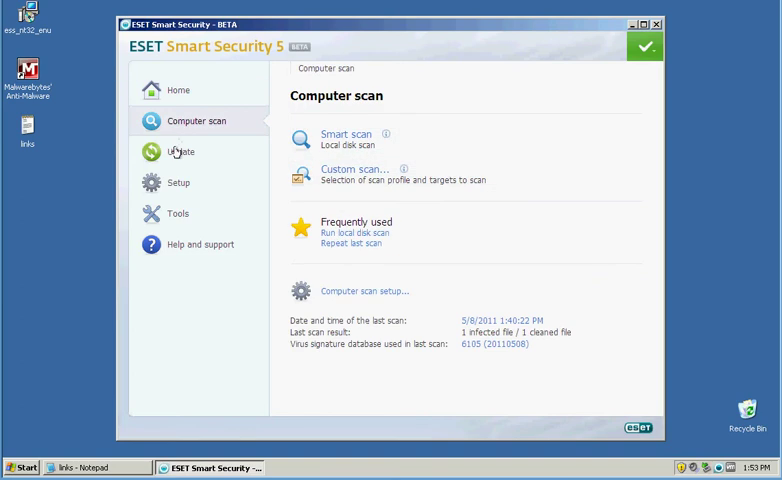
click(180, 151)
click(382, 134)
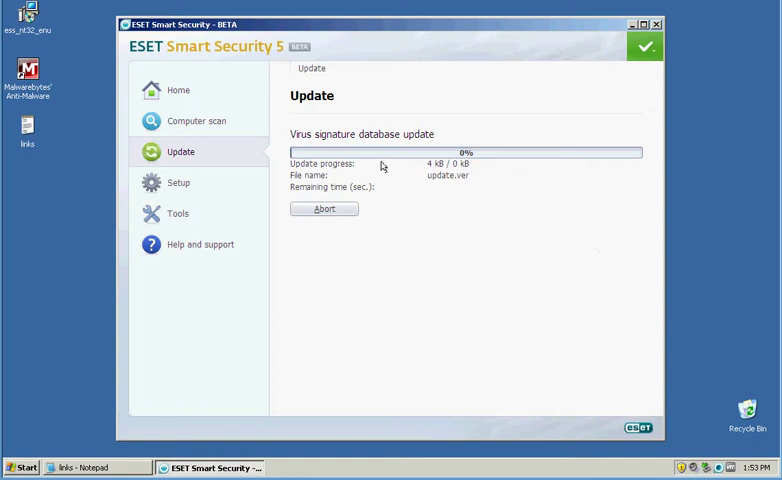
Launch Internet Explorer from the Start menu and bring ESET back to the front.
click(18, 468)
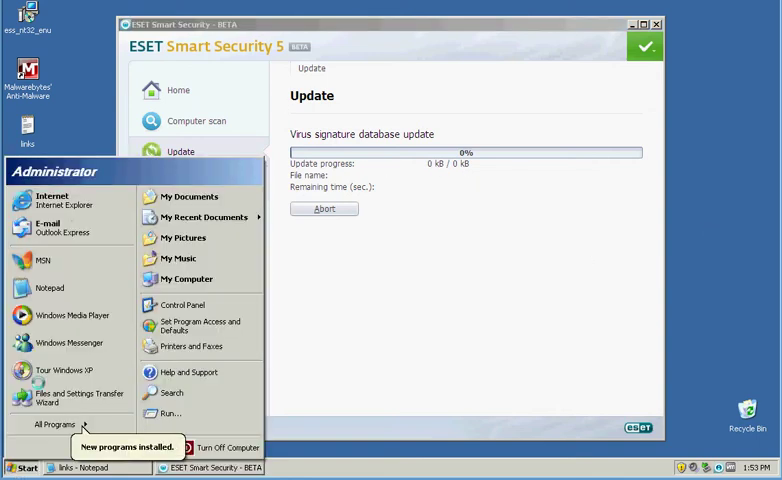
click(60, 200)
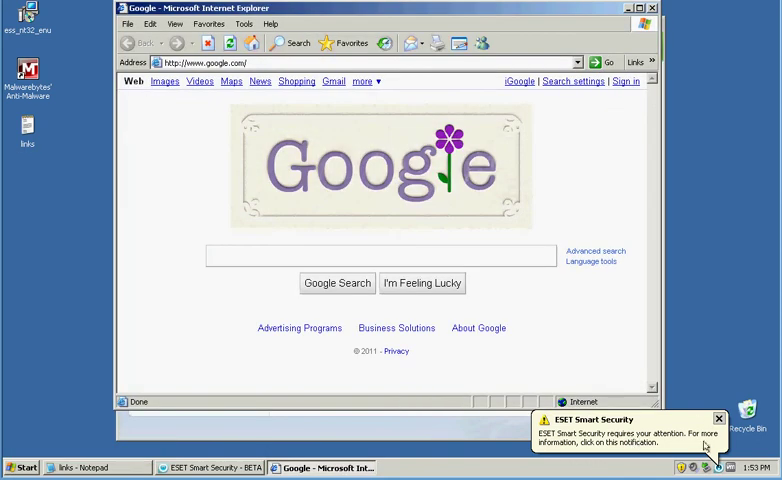
click(620, 437)
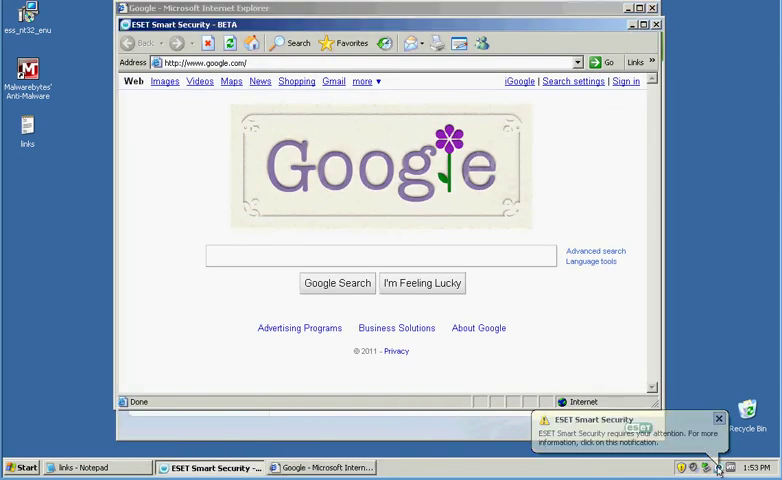
On ESET's Setup page, cancel temporarily disabling real-time file system protection.
right_click(718, 468)
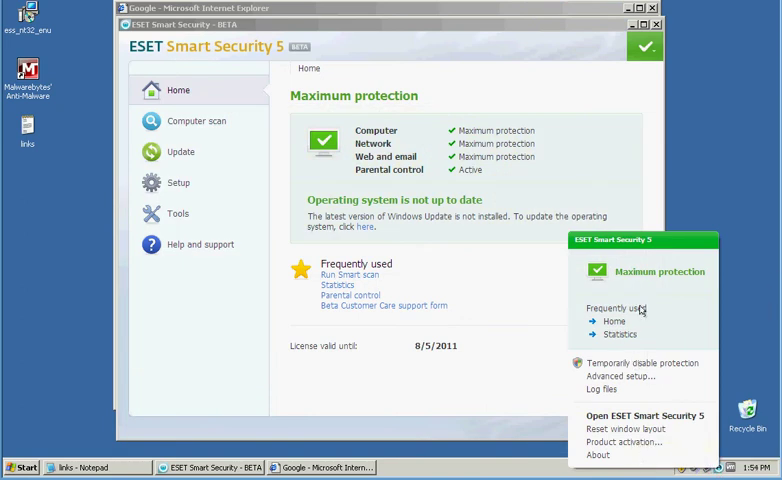
click(620, 376)
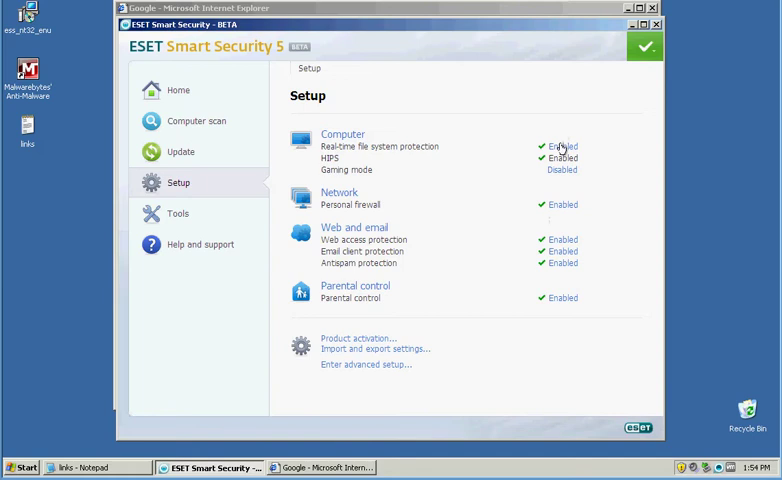
click(561, 147)
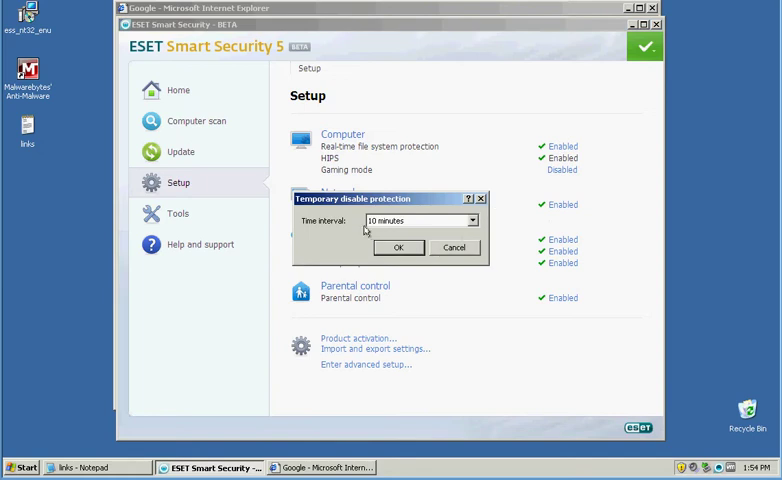
click(454, 247)
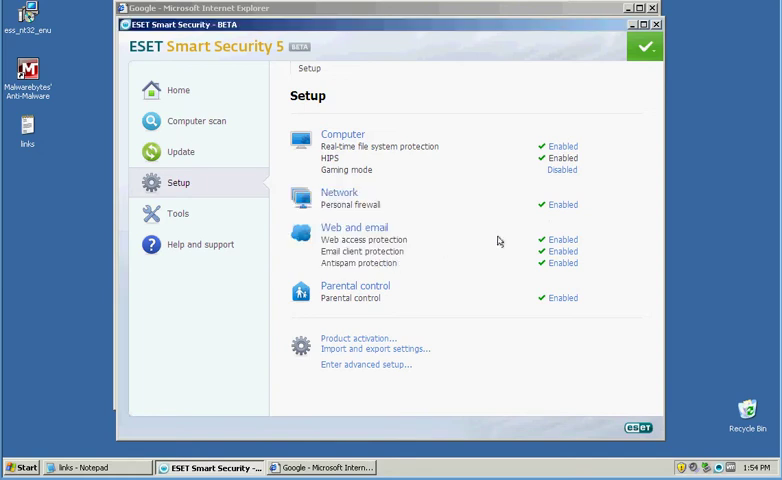
Copy the first link, zesoft.ru/files/alawar_keypack.exe, from the Notepad list.
click(320, 467)
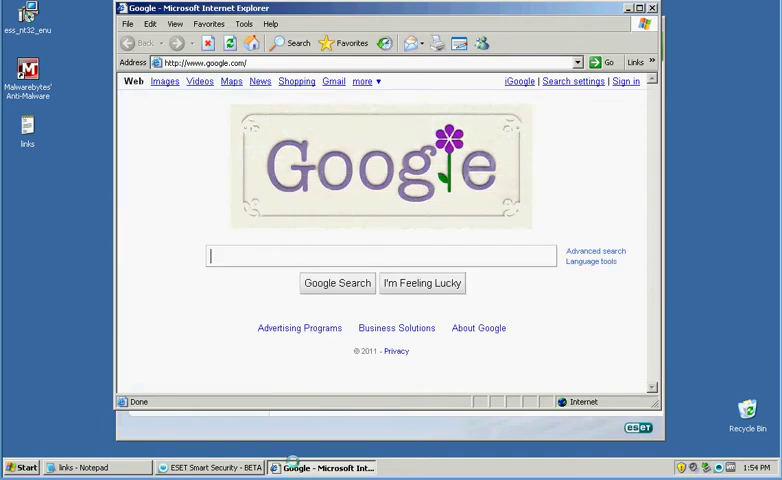
click(85, 467)
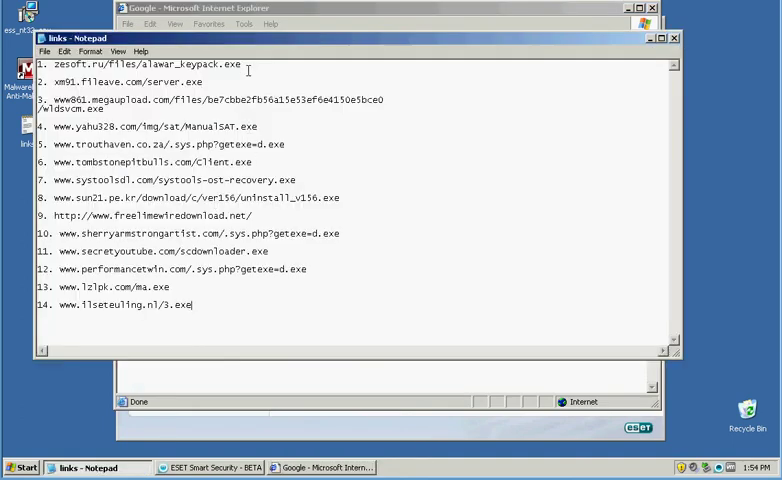
drag(243, 64, 54, 64)
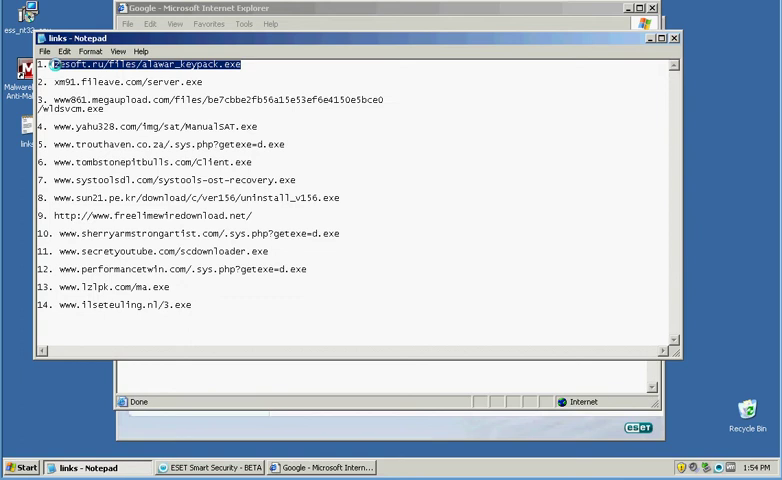
key(ctrl+x)
click(65, 51)
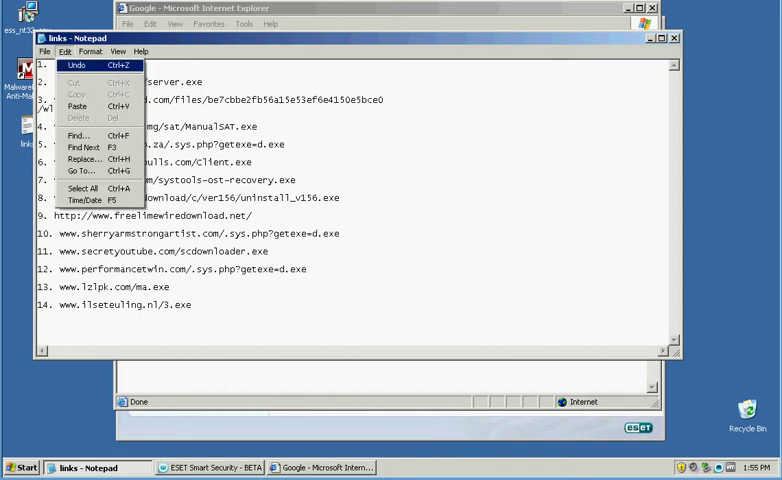
click(76, 65)
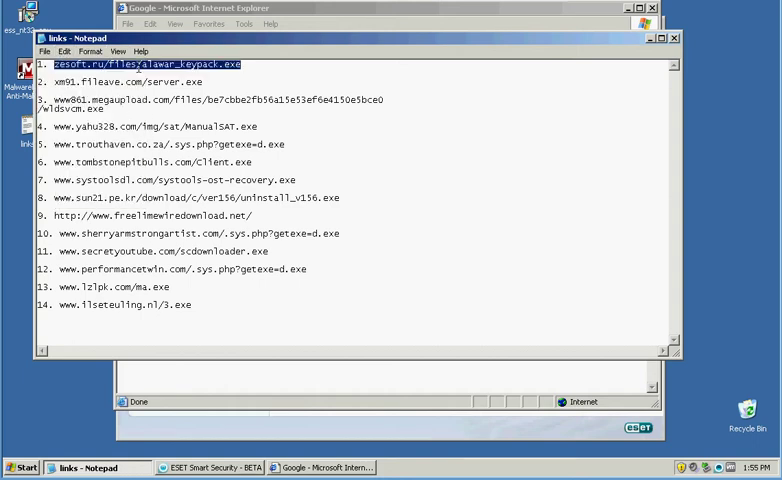
key(alt+Tab)
Load and run alawar_keypack.exe in Internet Explorer, disconnecting when ESET flags a threat.
click(387, 62)
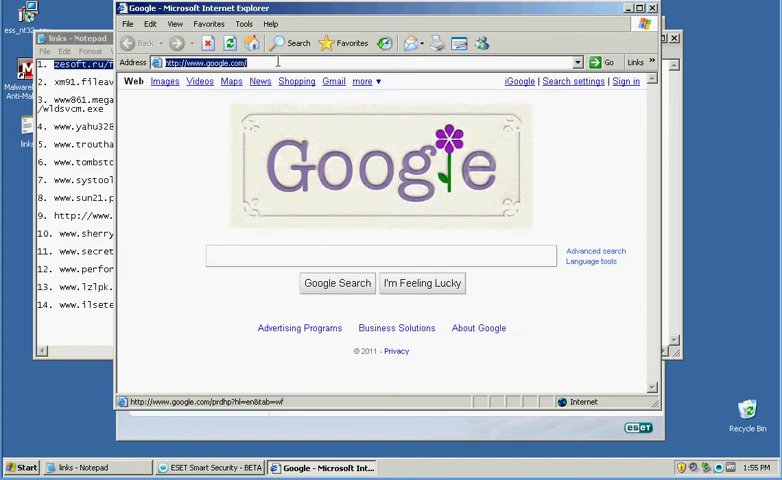
key(ctrl+v)
key(Return)
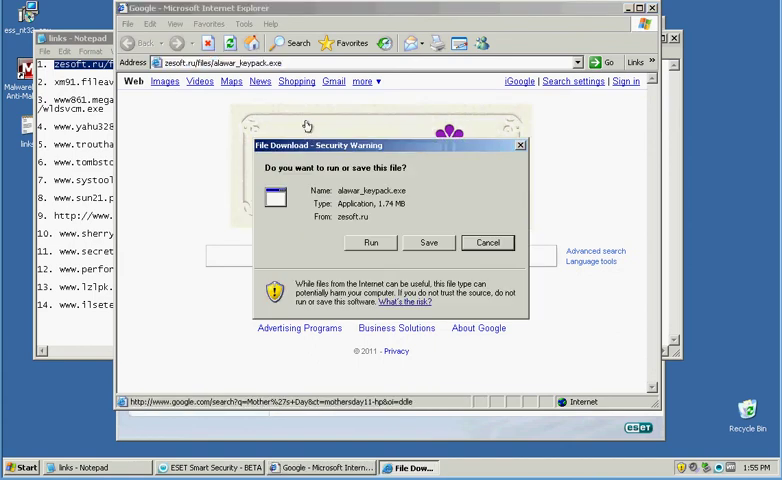
click(371, 243)
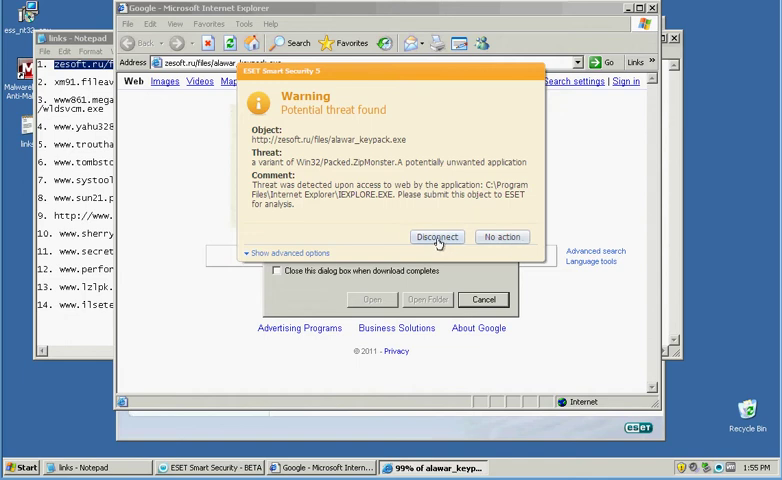
click(437, 237)
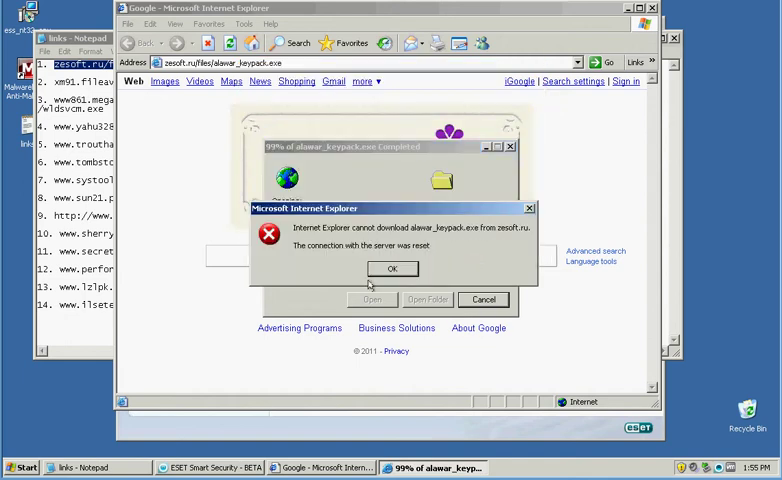
click(392, 269)
Load and run the line 2 link xm91.fileave.com/server.exe, then dismiss the error.
click(205, 82)
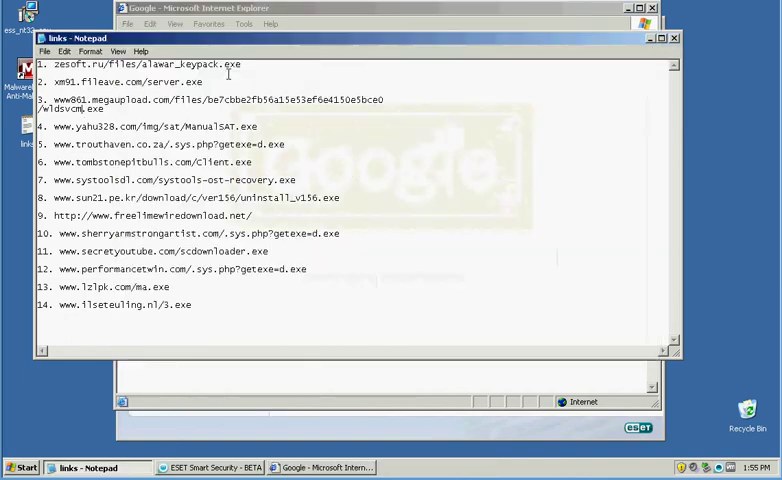
drag(205, 82, 56, 82)
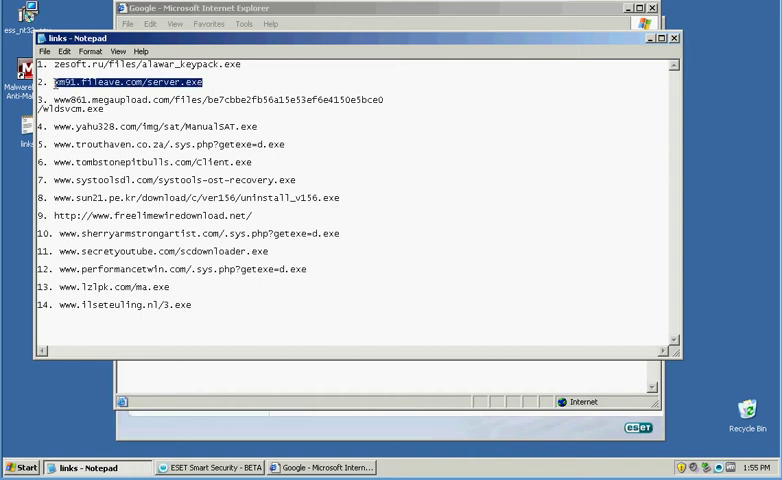
click(213, 24)
drag(212, 8, 356, 14)
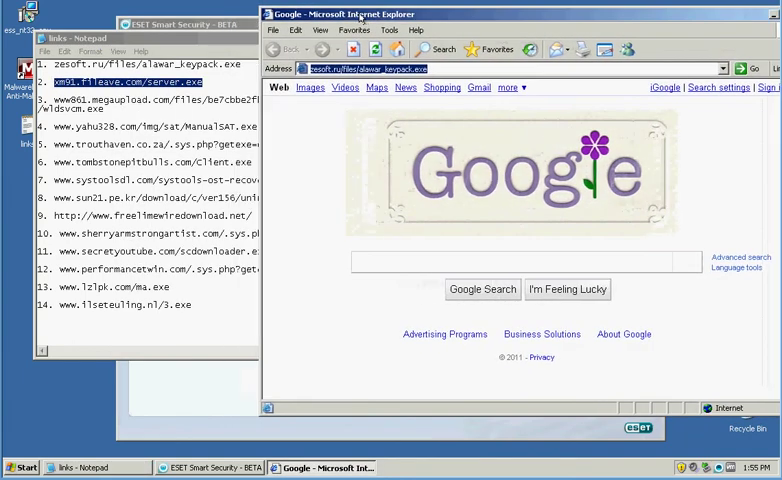
key(ctrl+v)
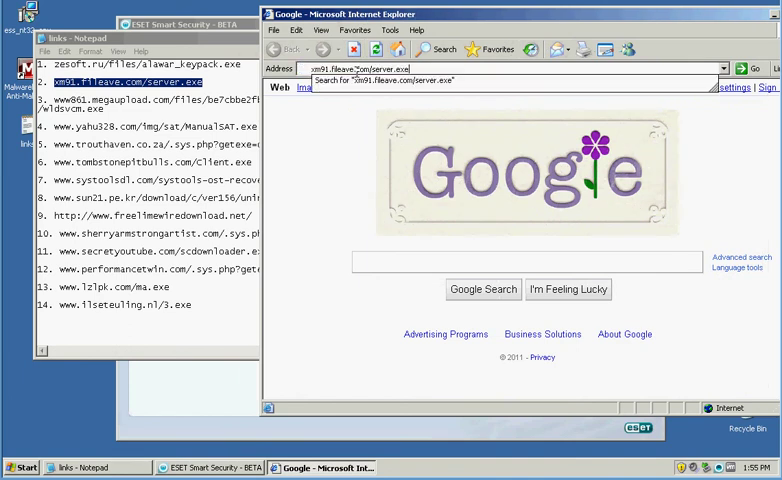
key(Return)
click(372, 243)
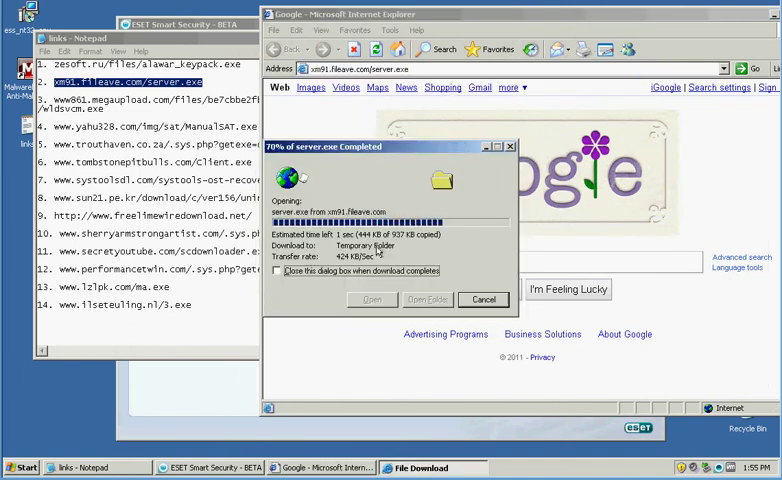
click(397, 272)
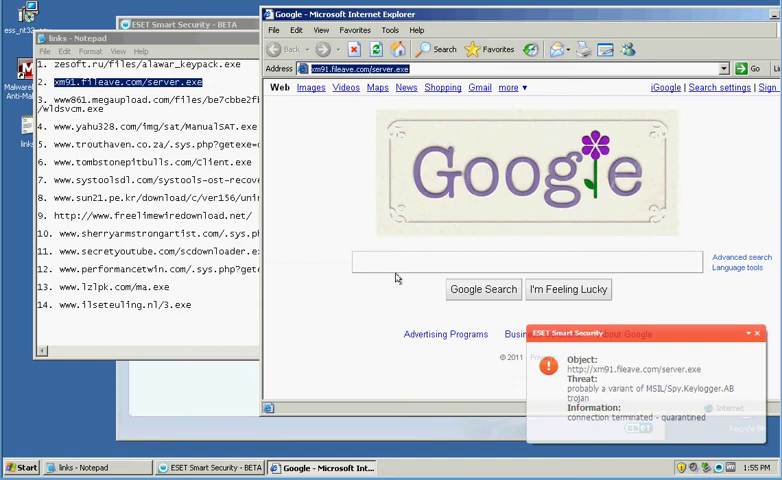
Paste the line 3 megaupload link into the address bar and copy its file-name ending.
click(150, 100)
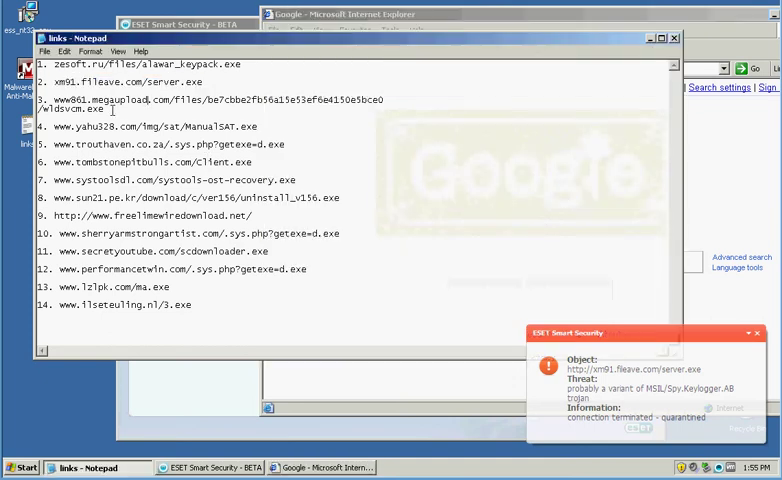
drag(383, 100, 55, 104)
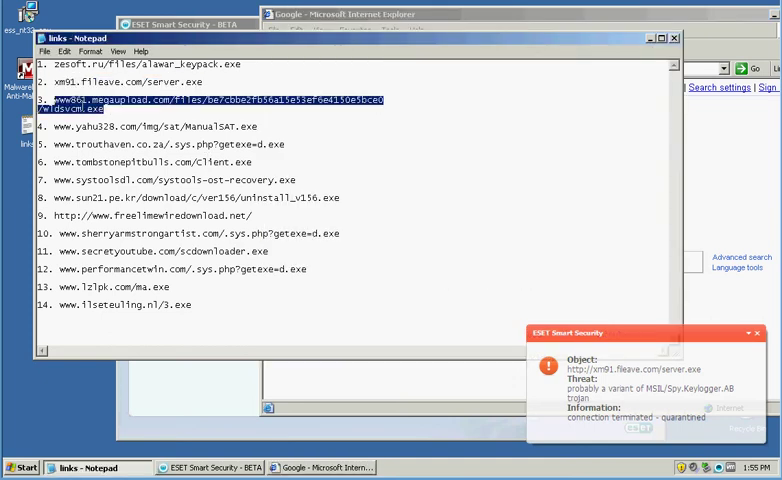
click(370, 12)
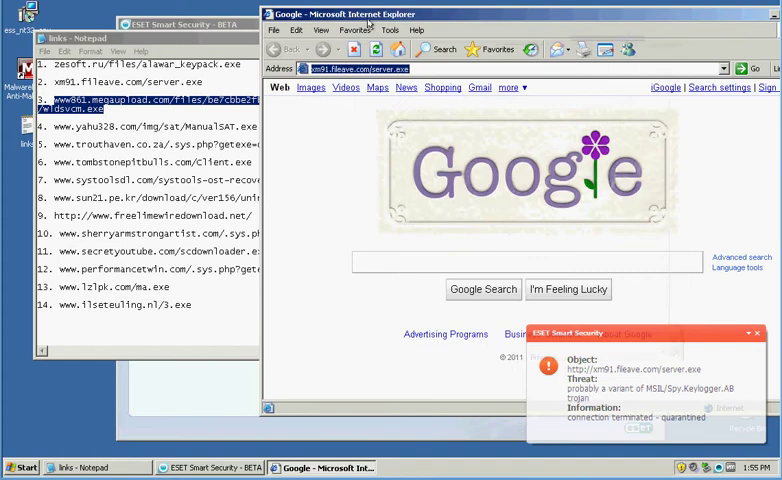
key(ctrl+v)
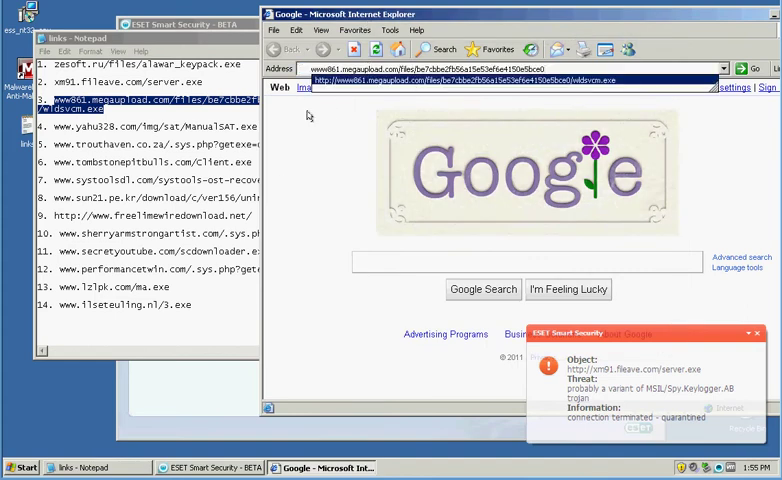
click(108, 110)
drag(105, 109, 38, 109)
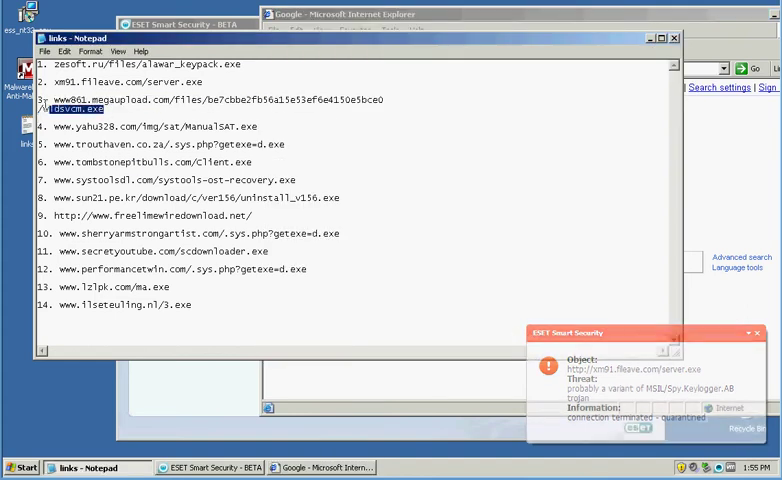
right_click(45, 110)
click(60, 148)
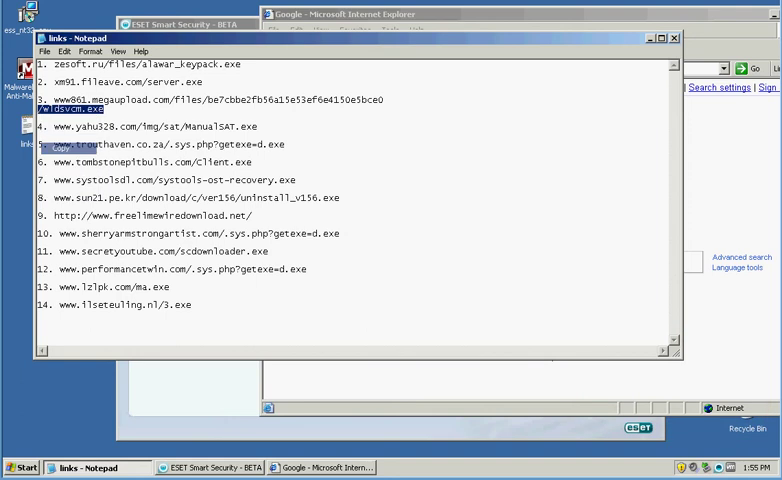
Append the file name to the megaupload address, run the download, and dismiss the error.
click(720, 180)
click(430, 69)
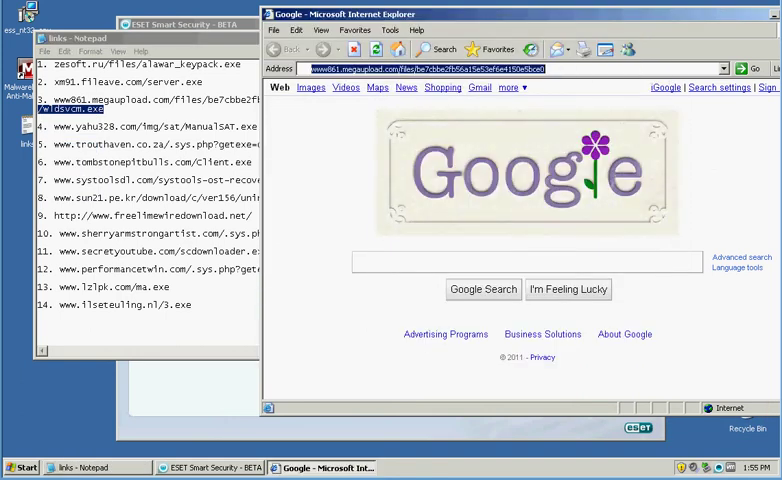
right_click(570, 69)
click(592, 69)
right_click(570, 69)
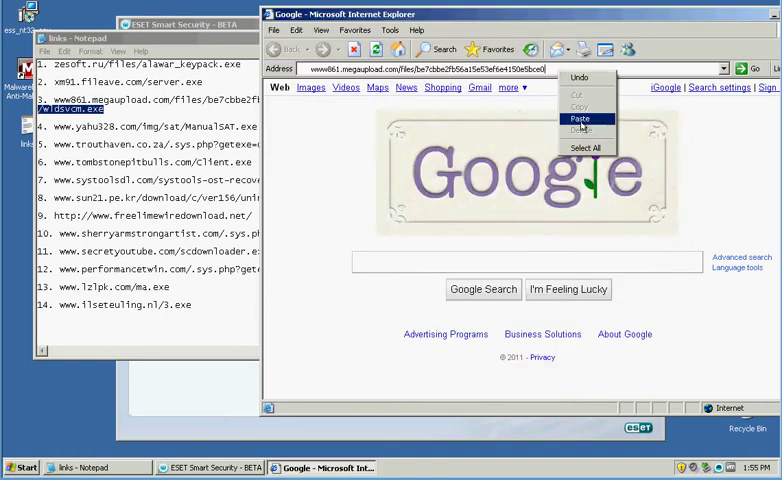
click(582, 118)
key(Return)
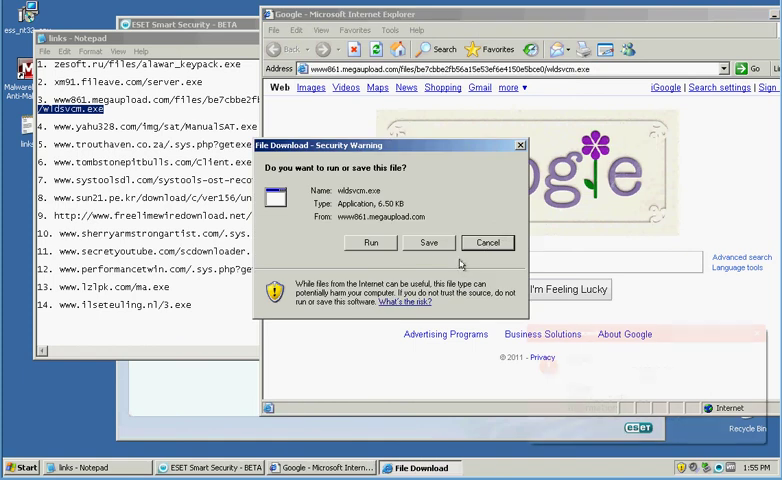
click(370, 243)
click(393, 268)
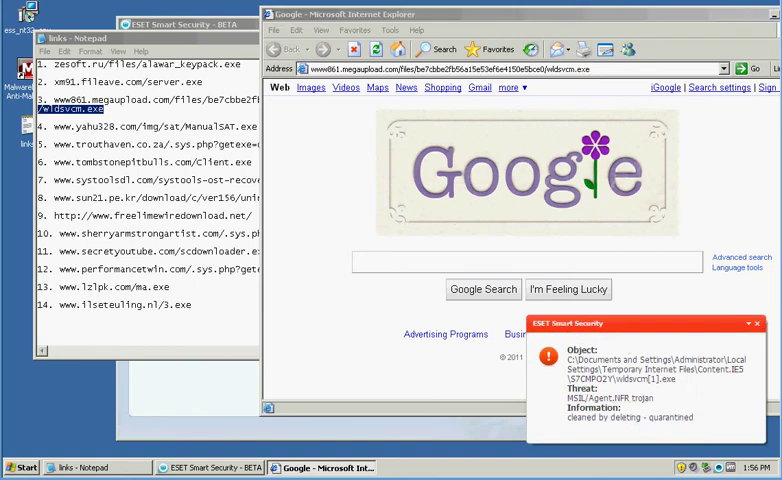
Open the line 4 yahu328.com link in Internet Explorer.
click(206, 152)
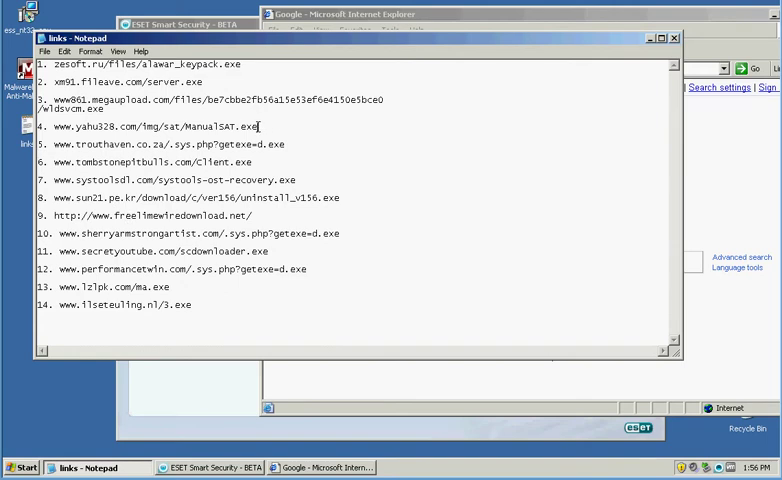
drag(259, 126, 54, 126)
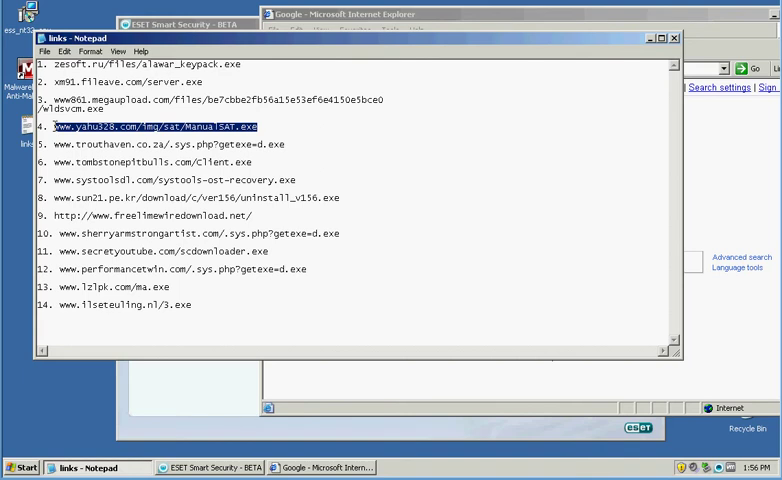
click(316, 377)
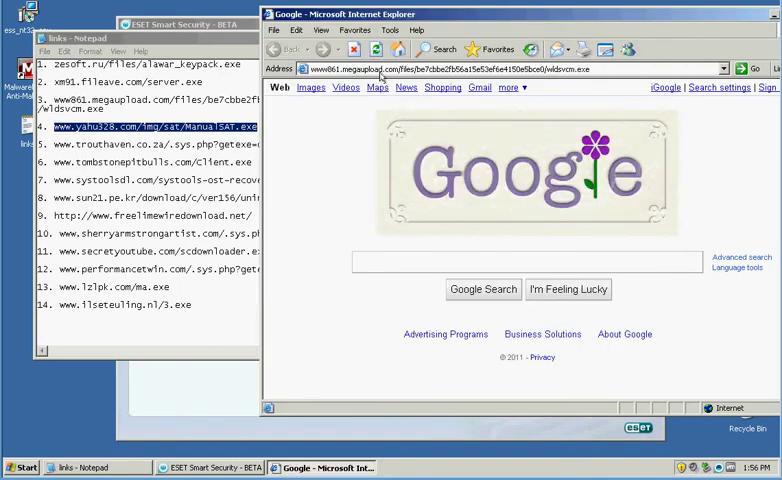
click(401, 69)
key(ctrl+v)
key(Return)
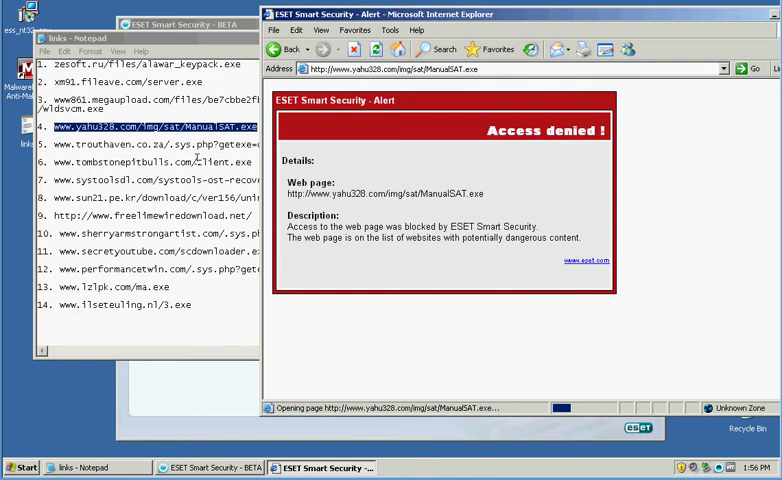
Open the line 5 trouthaven.co.za link, which ESET blocks.
click(181, 147)
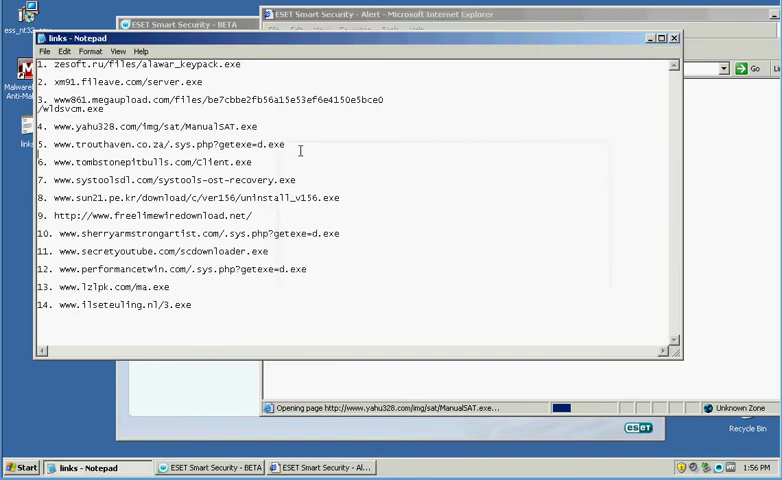
drag(288, 145, 55, 144)
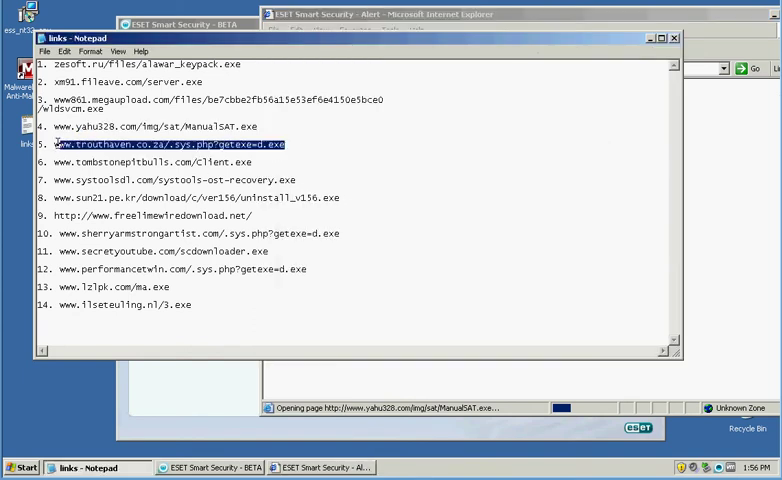
click(308, 393)
click(394, 69)
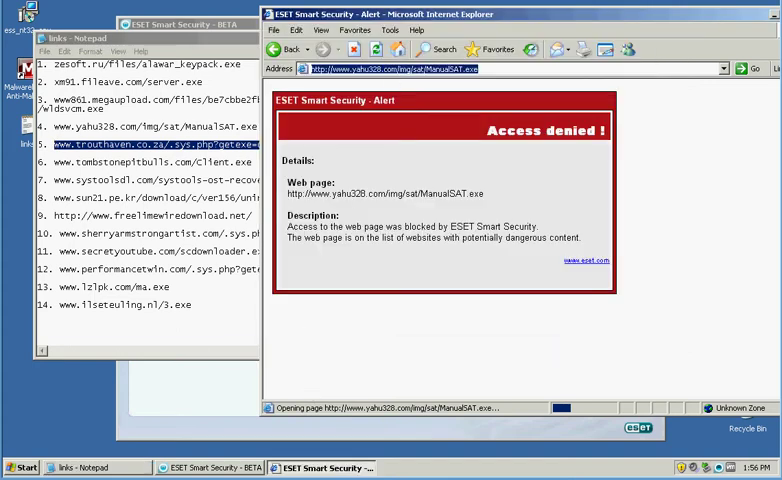
key(ctrl+v)
key(Return)
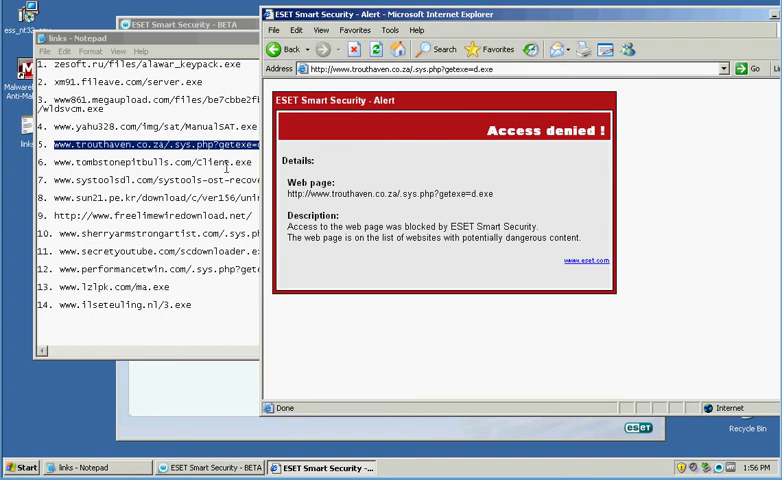
Open the line 6 tombstonepitbulls.com link, which ESET also blocks.
click(226, 163)
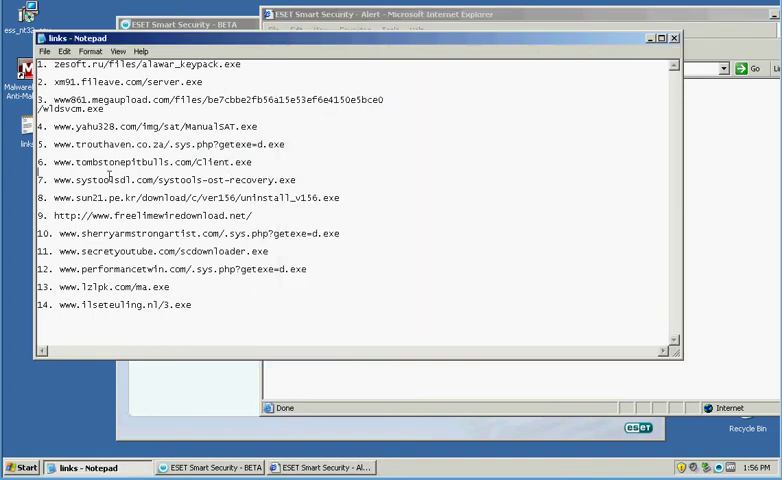
drag(252, 162, 54, 162)
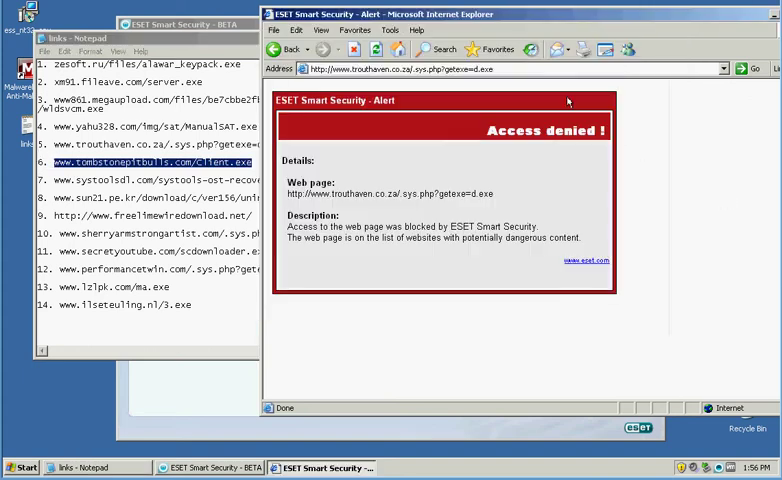
click(641, 152)
click(524, 69)
key(ctrl+v)
key(Return)
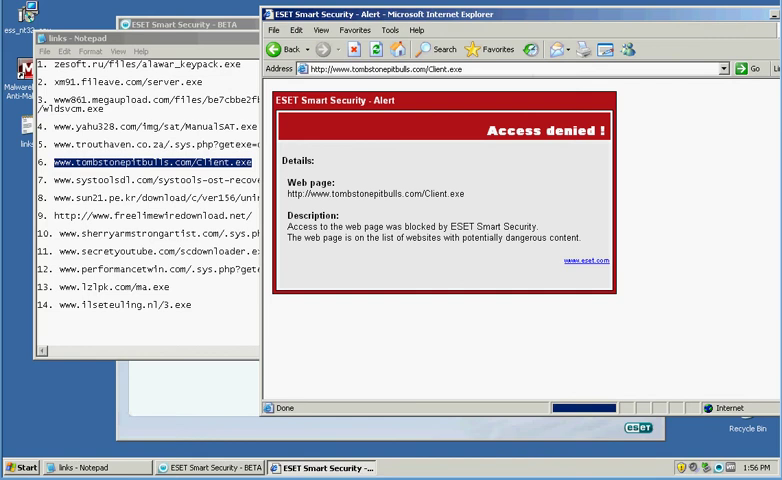
Return to Google from the address history and select the line 7 SysTools link.
click(722, 69)
click(355, 113)
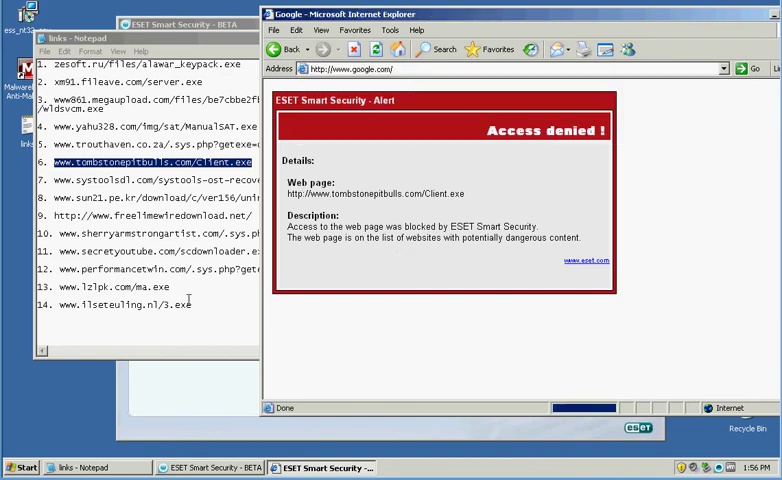
click(130, 181)
drag(296, 180, 63, 180)
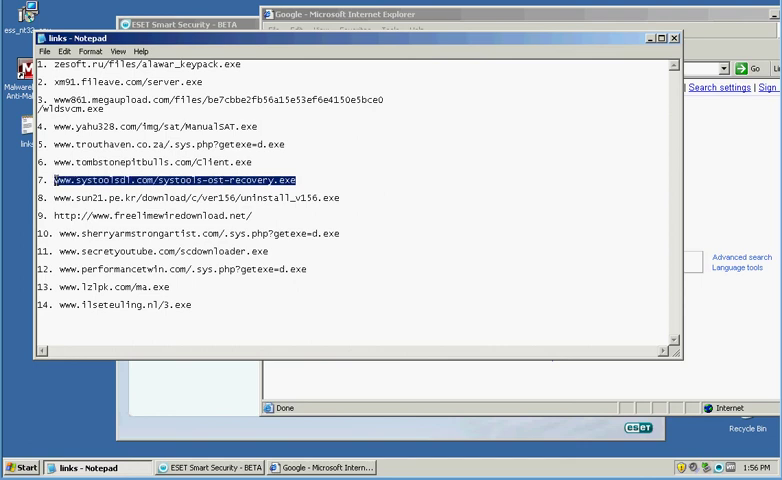
Load the SysTools link in Internet Explorer and run the unverified installer.
click(370, 393)
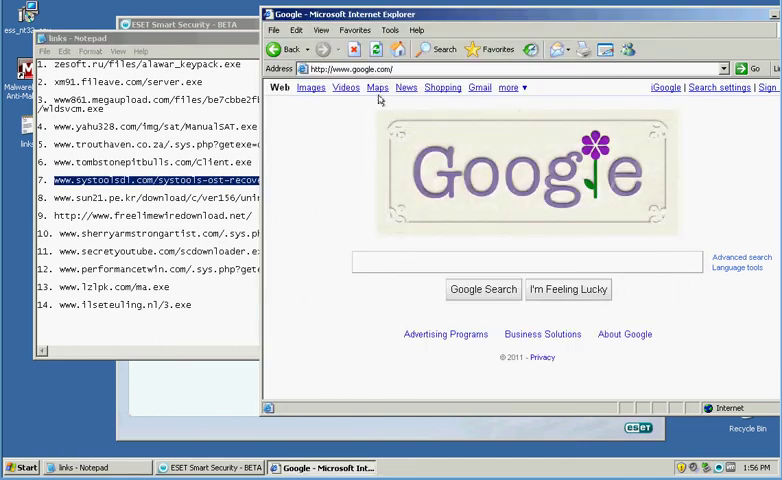
click(350, 68)
key(ctrl+v)
key(Return)
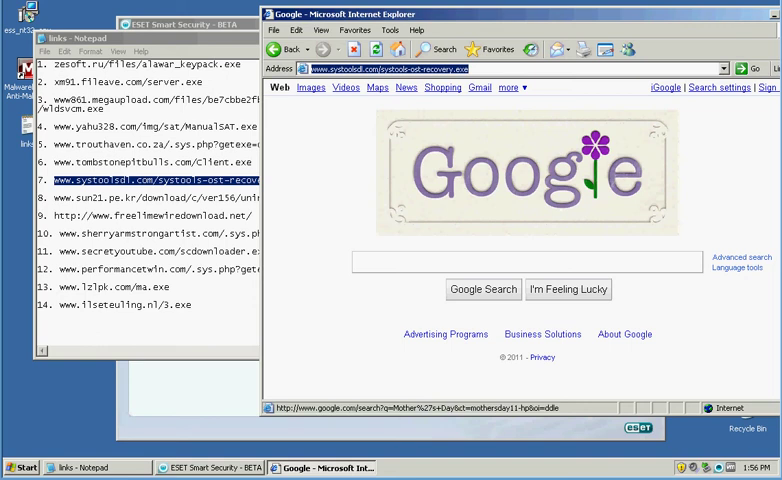
click(371, 242)
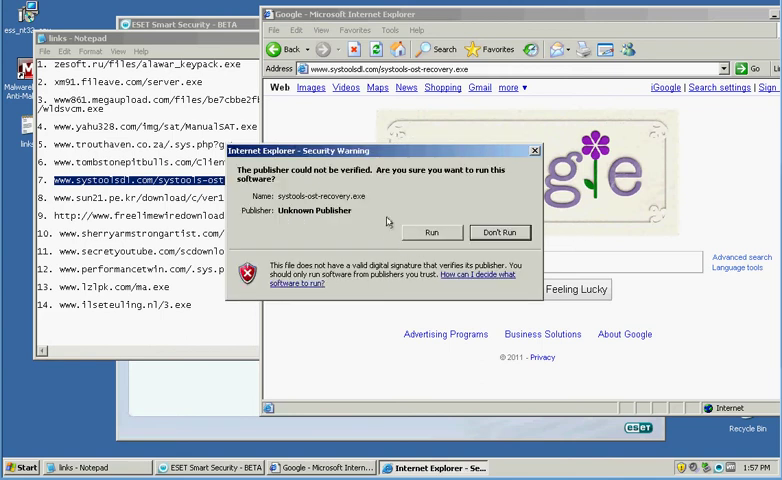
click(427, 232)
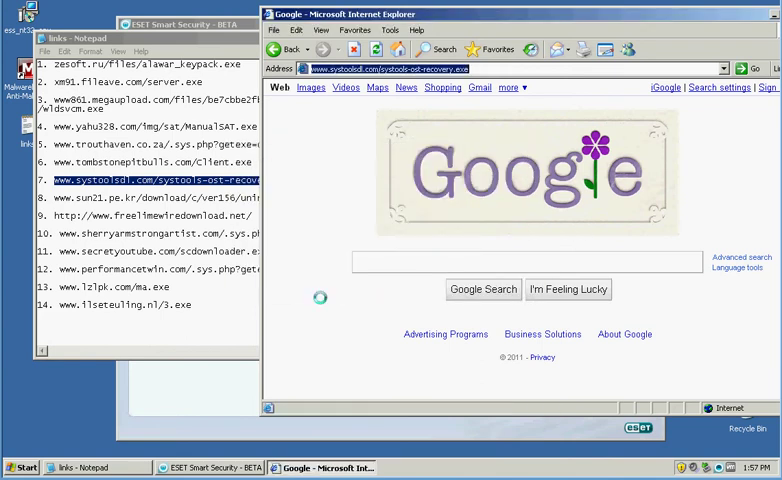
click(422, 464)
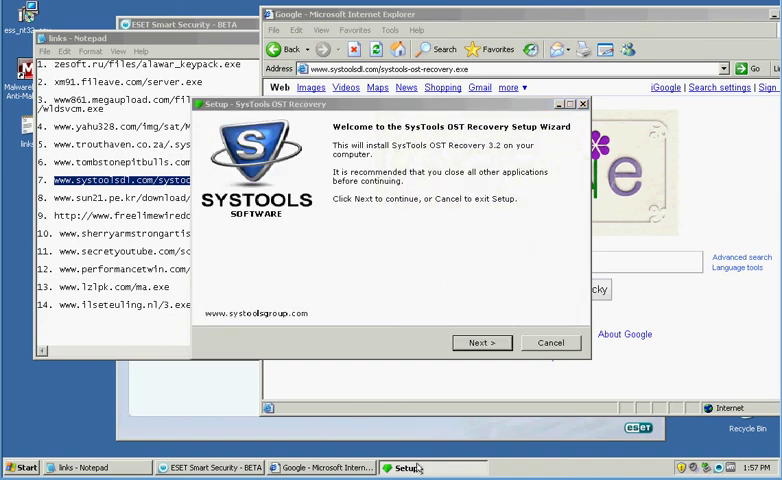
click(418, 467)
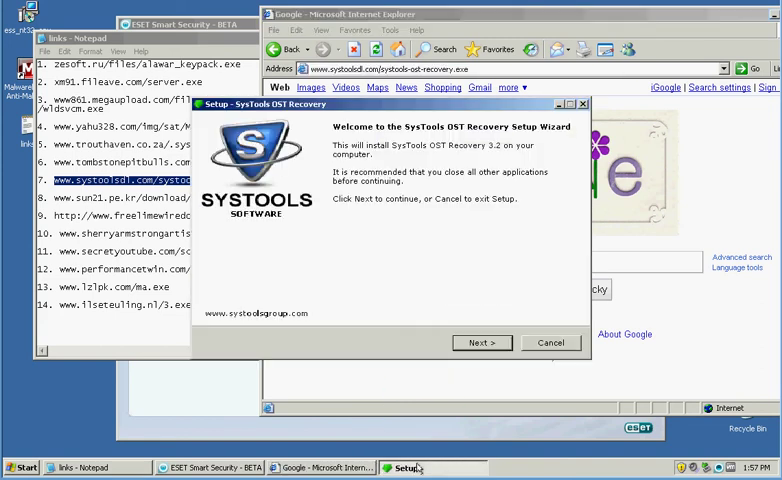
Accept the licence agreement, keep the default folder and tasks, and start the install.
click(479, 343)
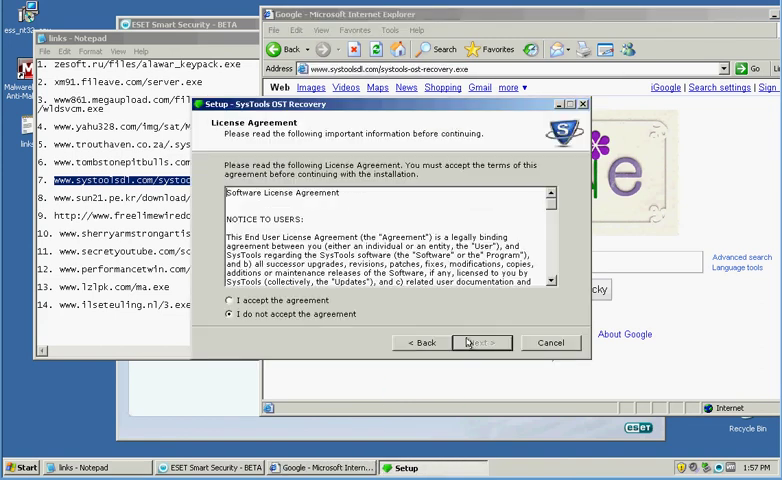
click(307, 302)
click(478, 343)
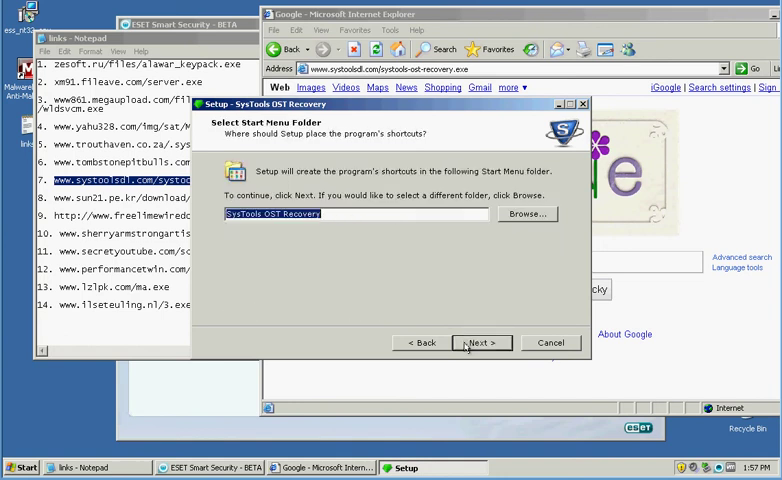
click(478, 343)
click(424, 343)
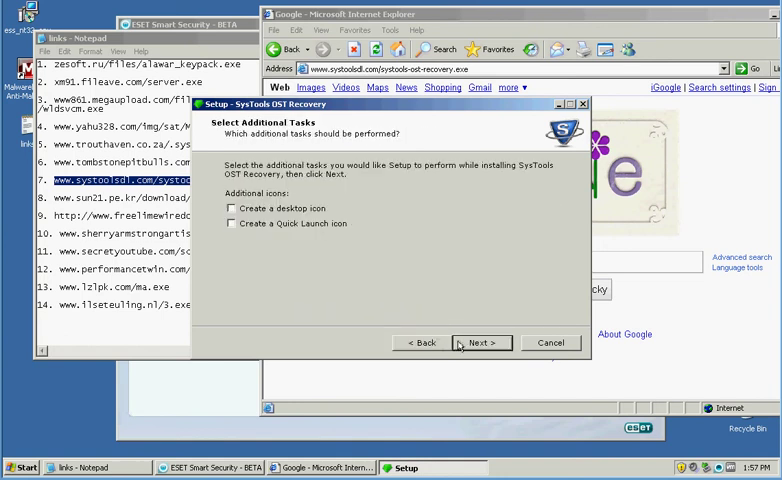
click(479, 343)
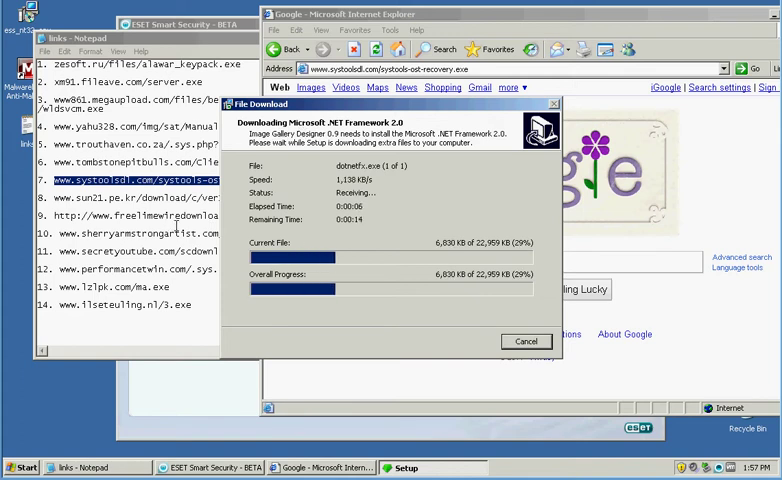
Paste the line 8 uninstall_v156.exe link into Internet Explorer and run the download.
click(110, 197)
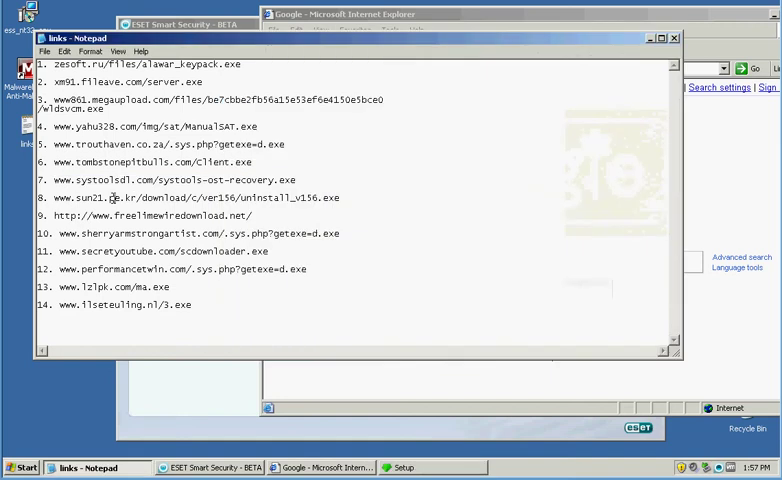
drag(344, 199, 68, 196)
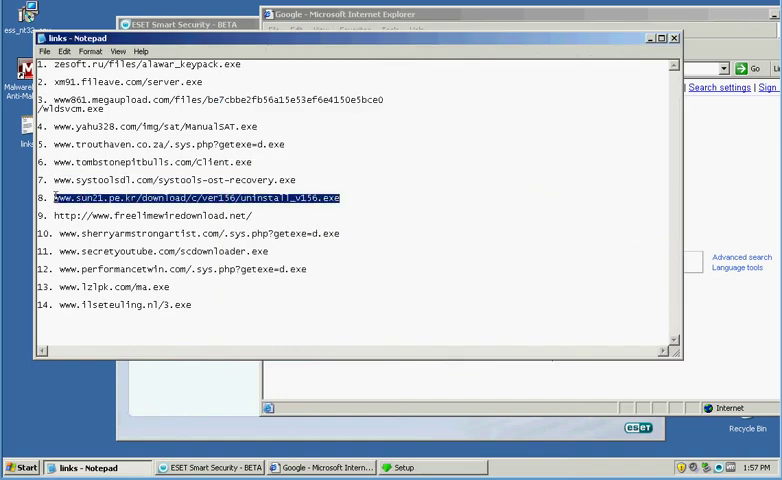
click(355, 14)
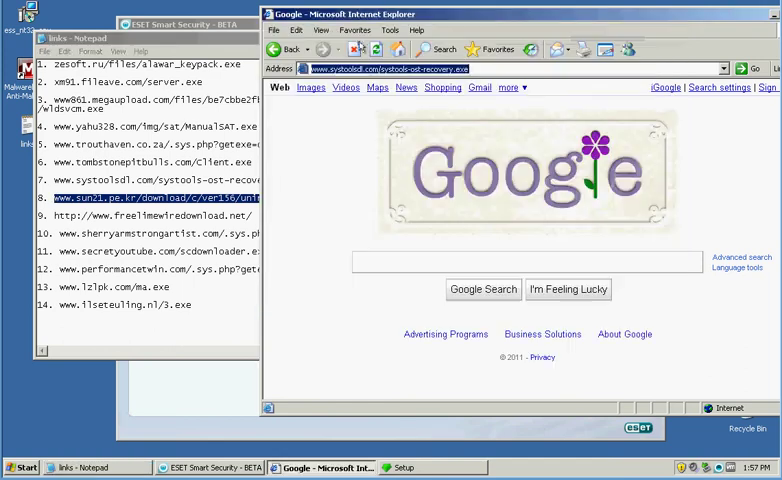
text(www.sun21.pe.kr/download/c/ver156/uninstall_v156.exe)
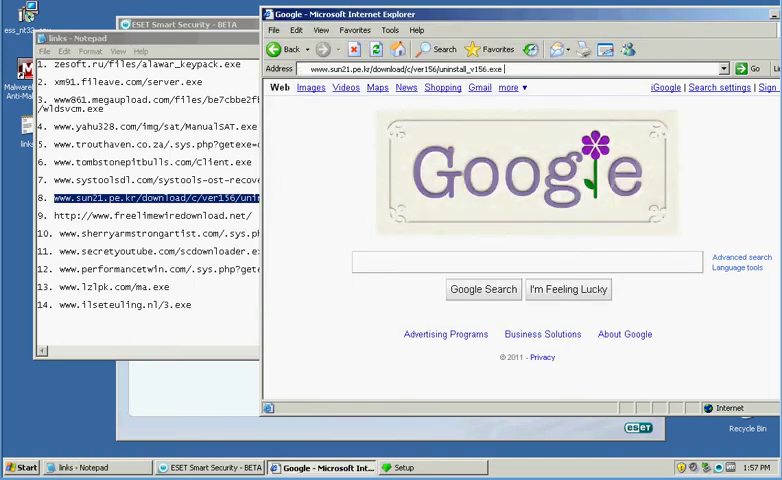
key(Return)
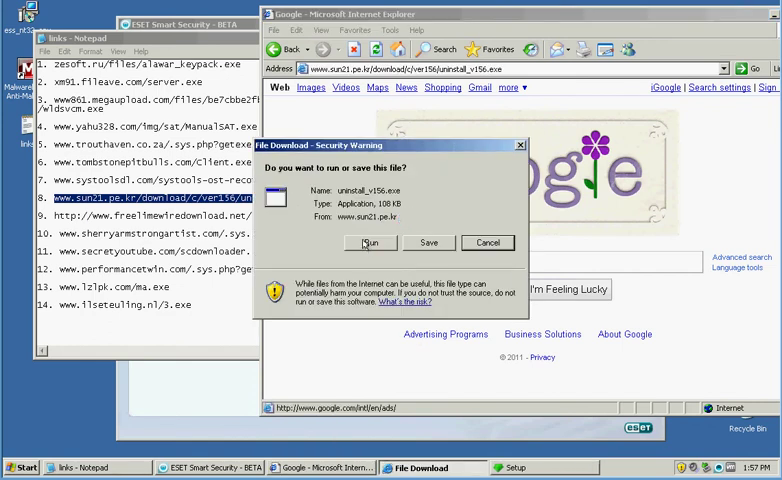
click(368, 244)
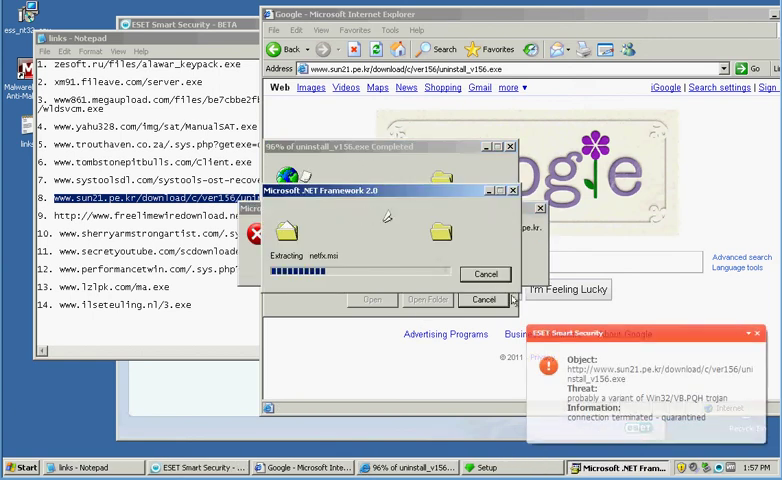
Dismiss the ESET alert and browser error windows, returning to SysTools setup.
click(761, 333)
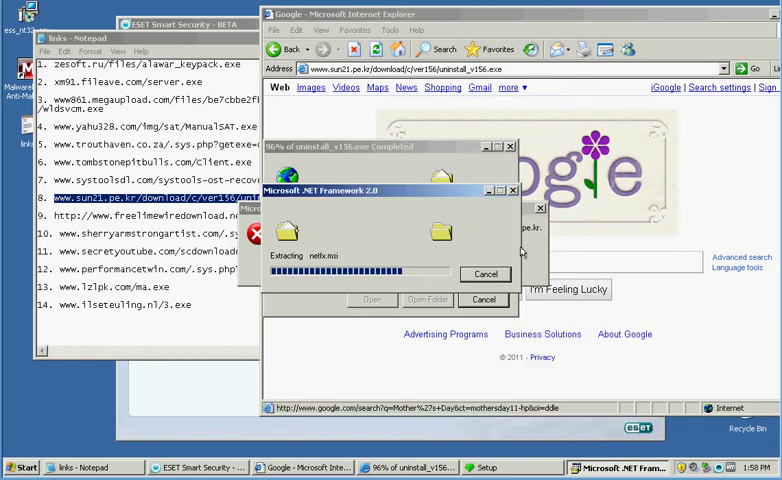
click(390, 270)
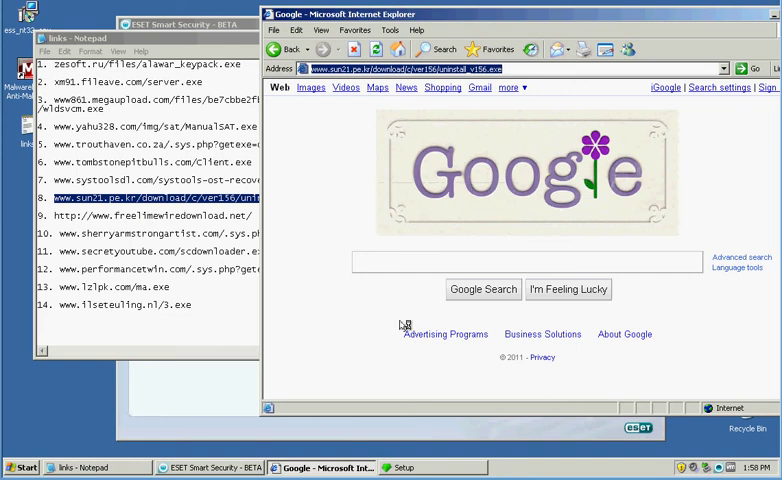
click(404, 467)
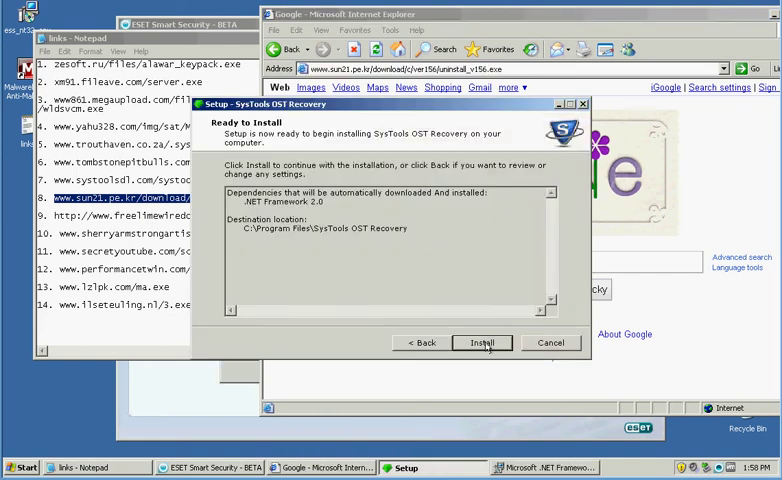
Accept the .NET Framework 2.0 licence terms and start its installation.
click(548, 467)
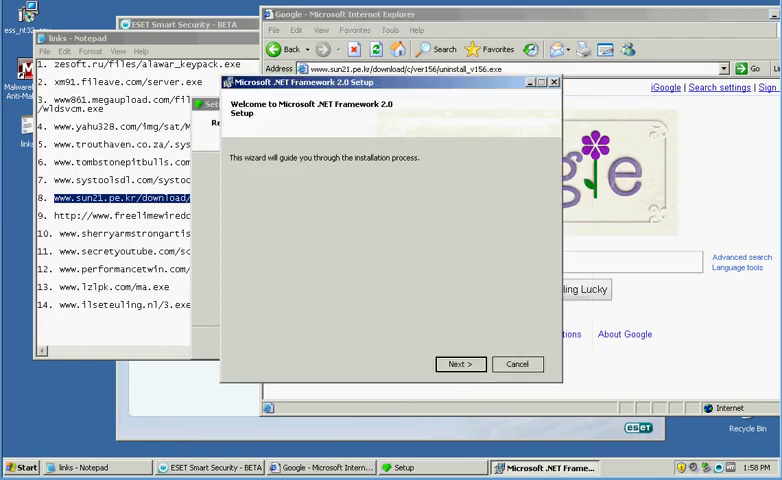
click(458, 365)
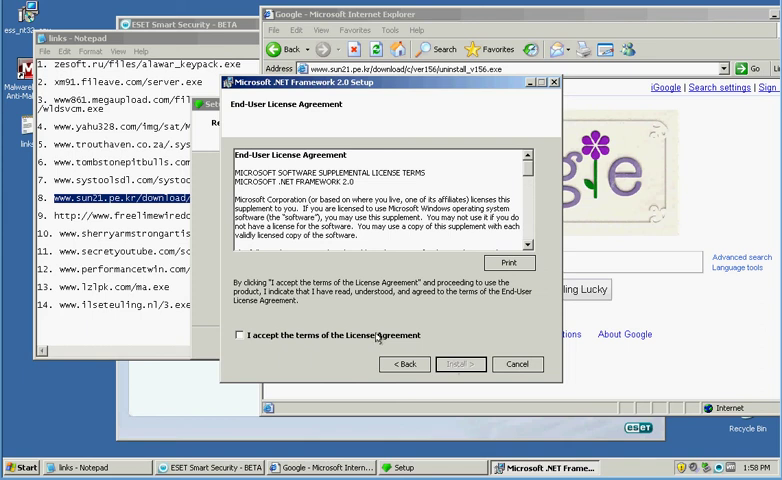
click(396, 336)
click(457, 364)
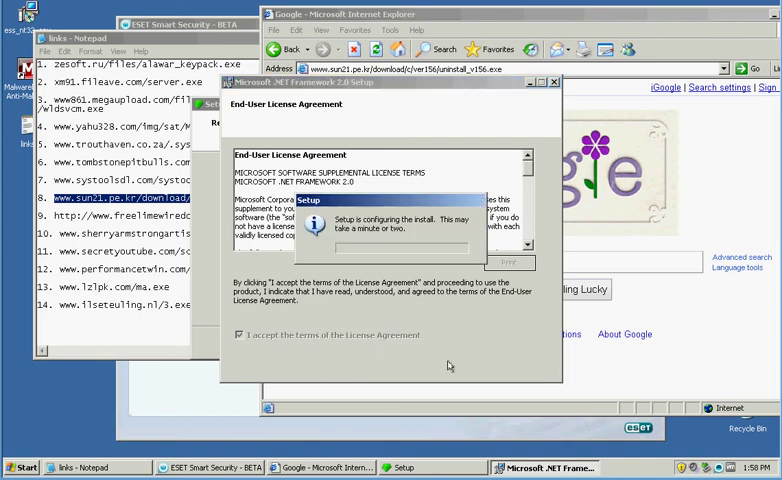
Load the line 9 freelimewiredownload.net link in Internet Explorer.
click(200, 335)
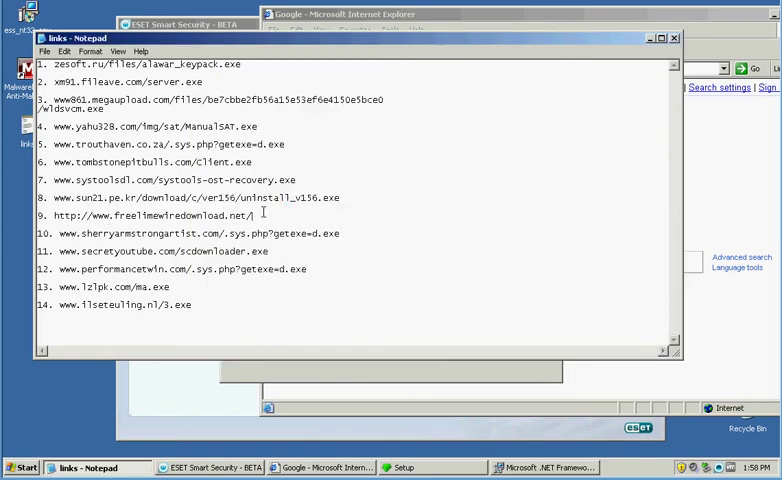
triple_click(150, 215)
key(ctrl+c)
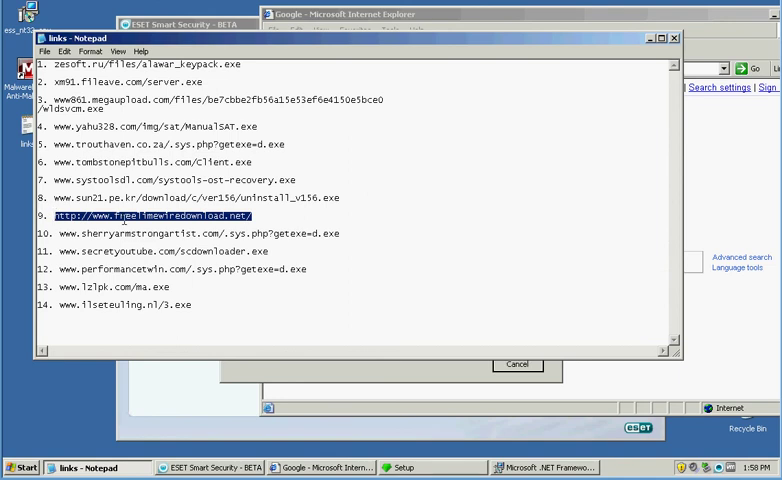
click(403, 14)
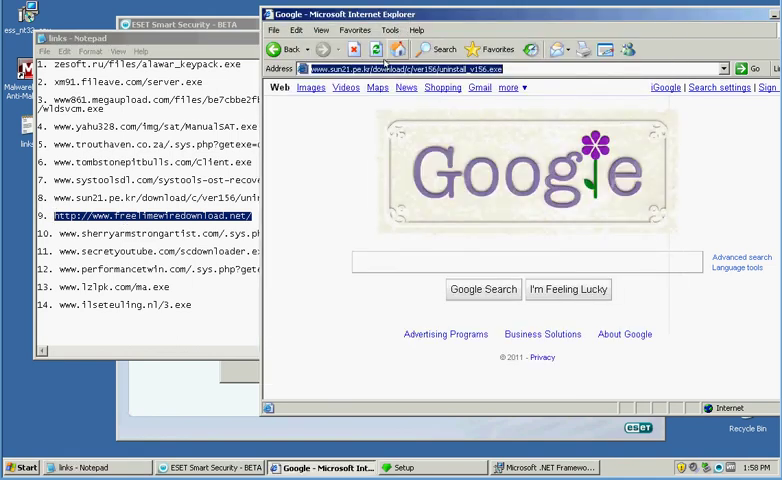
click(400, 68)
key(ctrl+v)
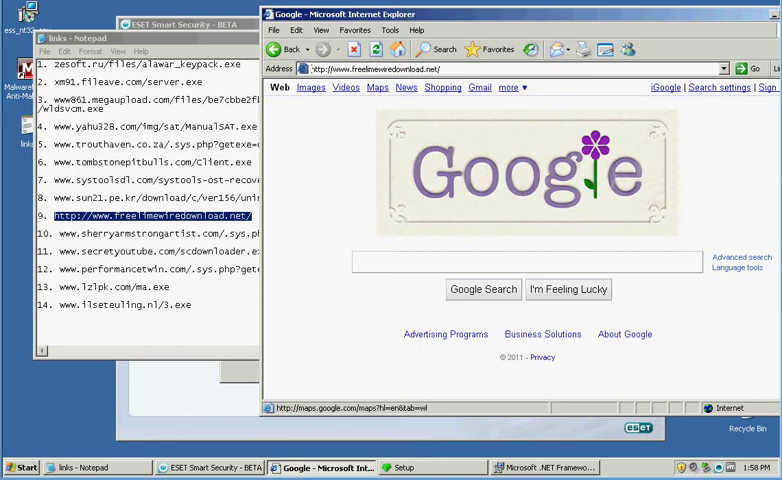
key(Return)
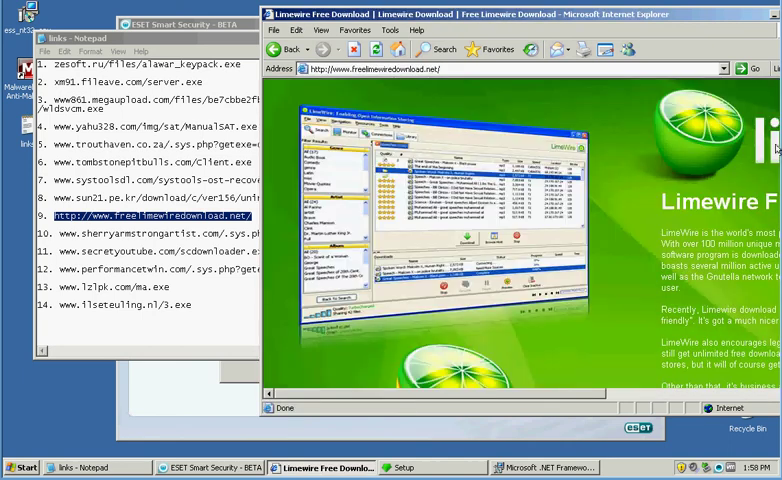
Start and run the Limewire.exe download, checking on the .NET installation.
drag(676, 14, 566, 13)
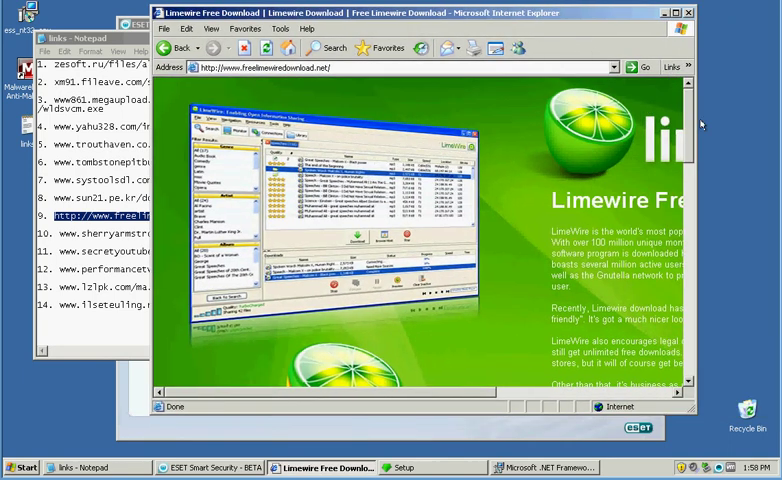
scroll(500, 200, down, 3)
scroll(500, 200, down, 2)
scroll(500, 200, down, 2)
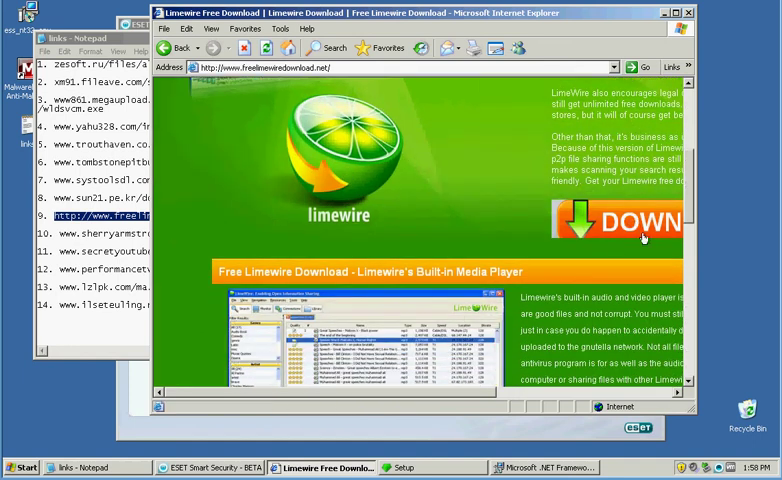
click(655, 230)
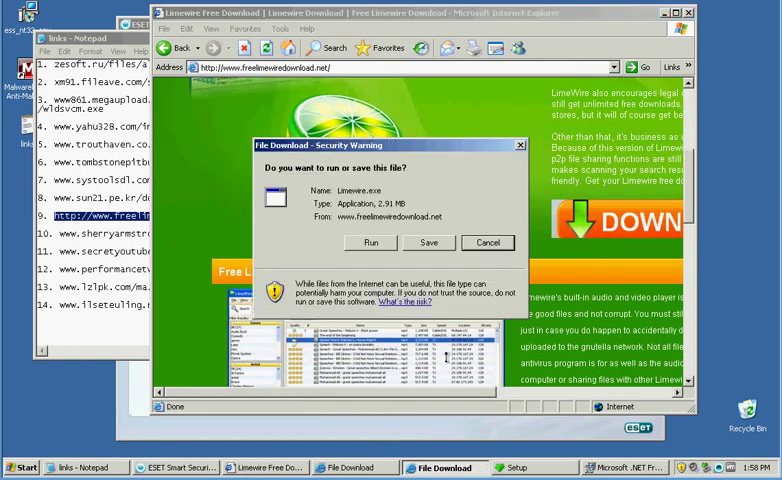
click(370, 243)
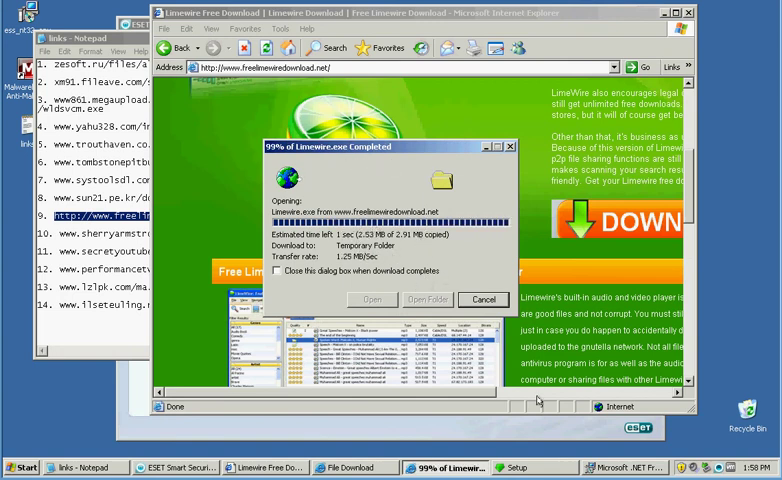
click(615, 467)
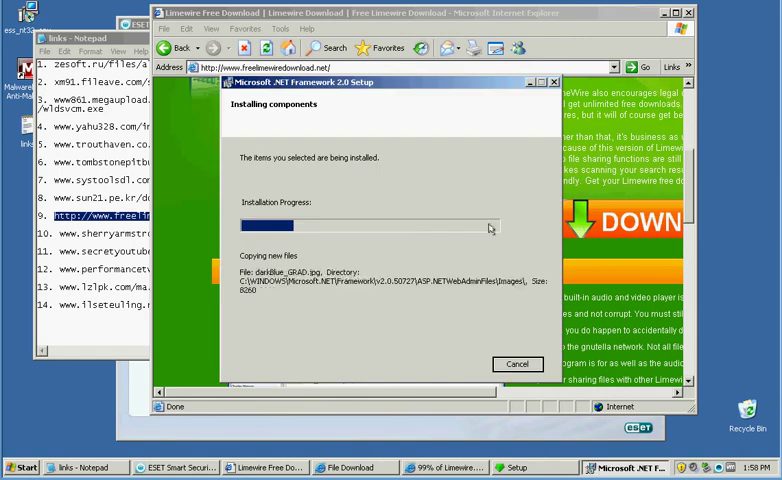
click(447, 467)
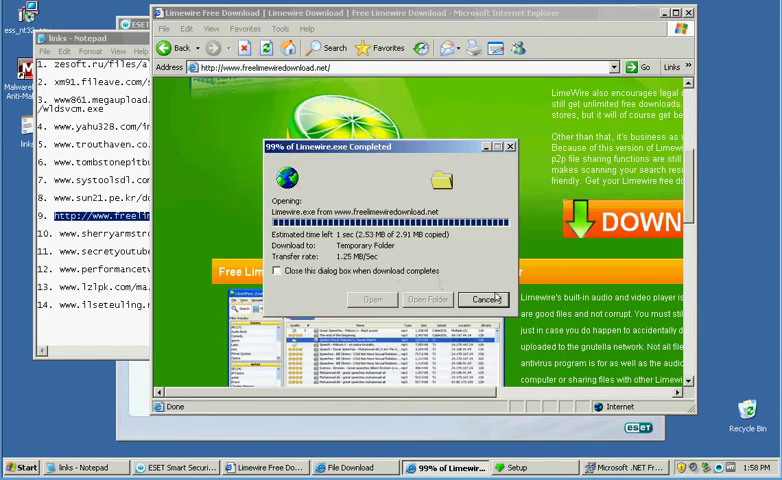
click(103, 234)
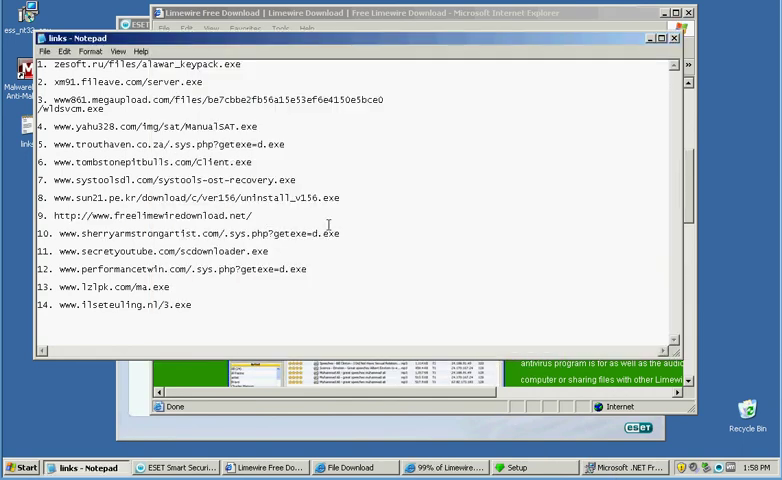
Copy the line 10 link from Notepad and allow Limewire.exe to run past both security warnings.
drag(340, 233, 36, 233)
drag(340, 233, 60, 233)
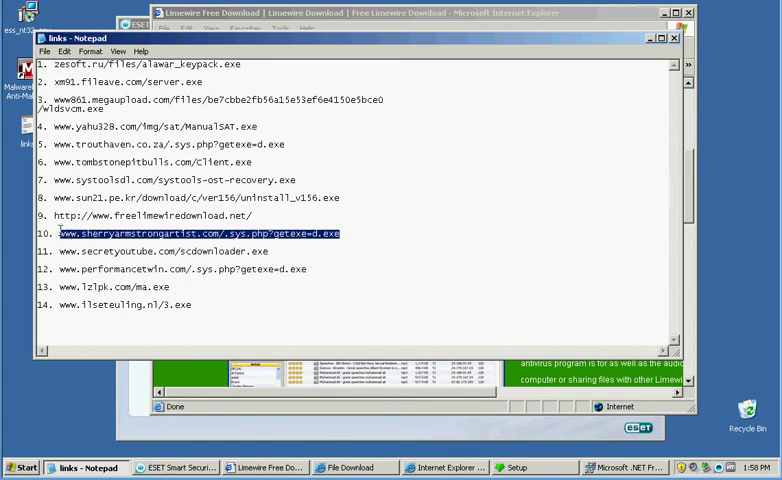
right_click(72, 233)
click(95, 271)
click(445, 467)
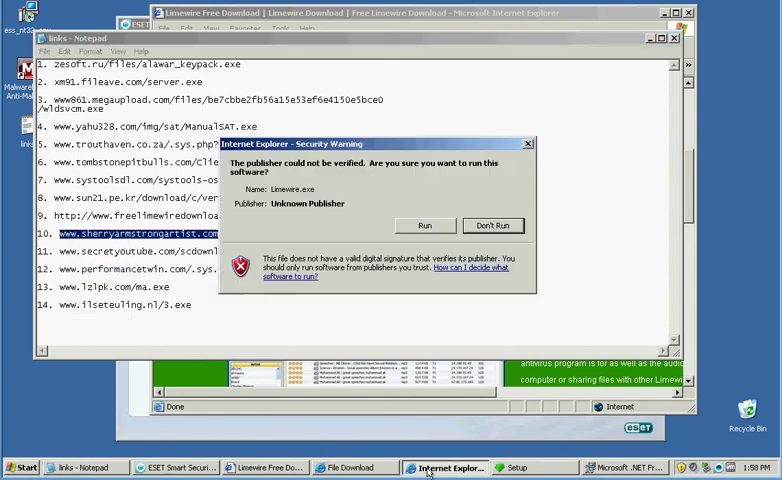
click(424, 226)
click(376, 467)
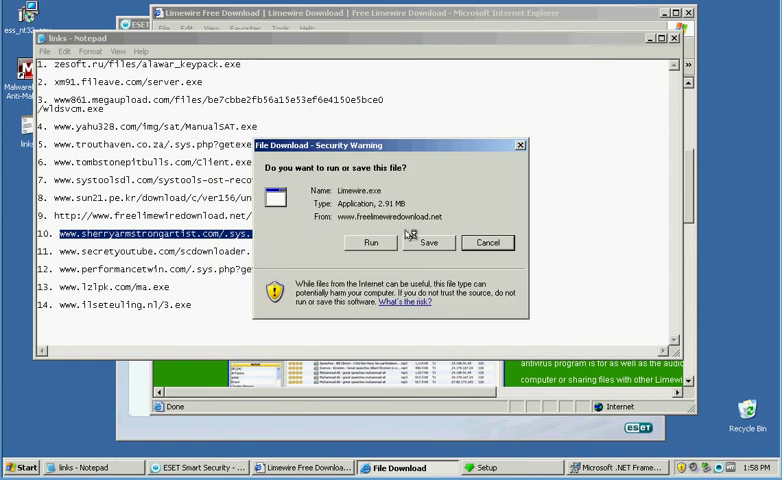
click(371, 242)
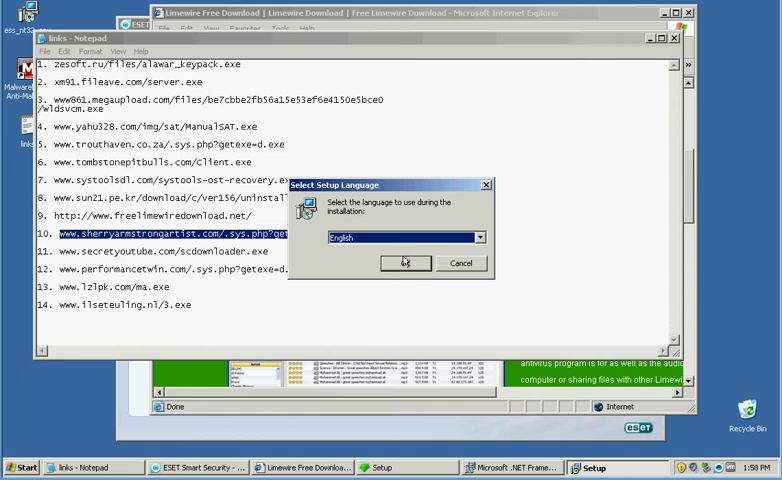
Keep English, accept the GPL licence, and keep the default components and Start Menu folder.
click(405, 263)
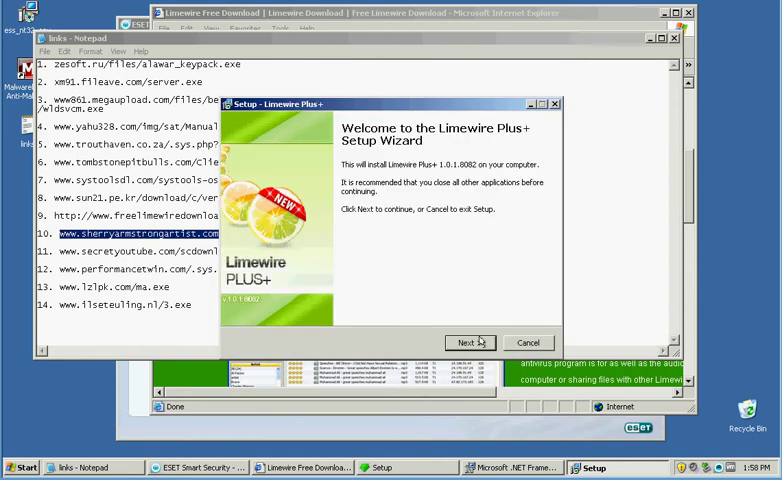
click(471, 343)
click(253, 300)
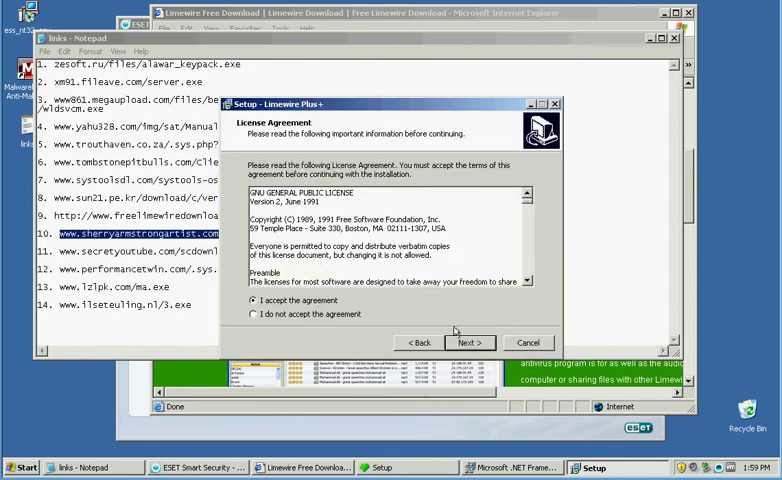
click(469, 343)
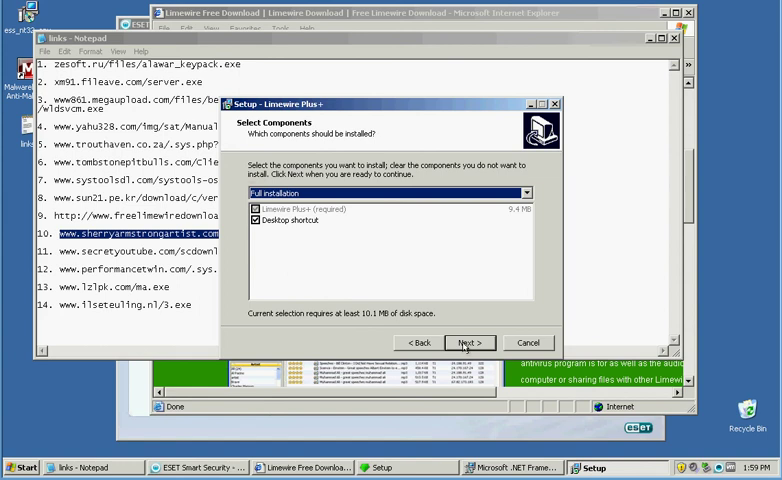
click(471, 343)
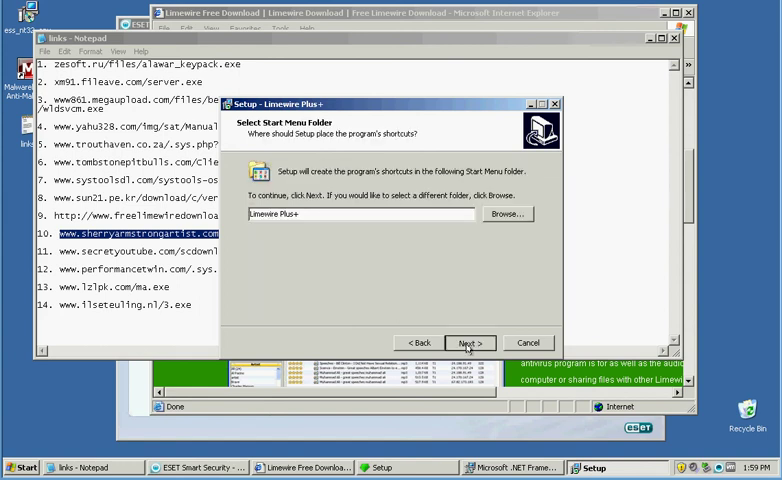
click(469, 343)
click(310, 467)
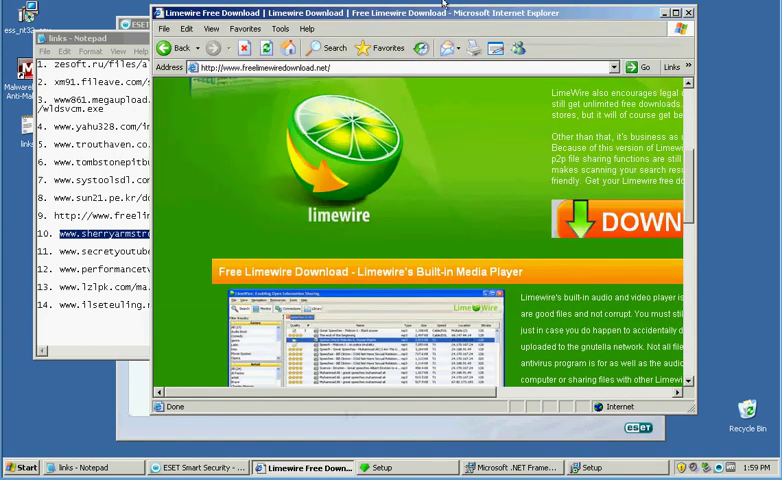
Paste the line 10 sherryarmstrongartist link into the address bar and load it; ESET denies access.
click(353, 68)
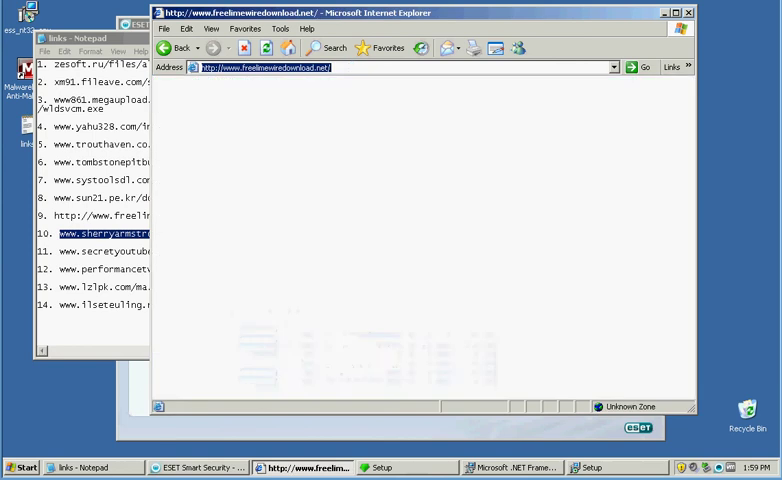
right_click(353, 68)
click(368, 116)
key(Return)
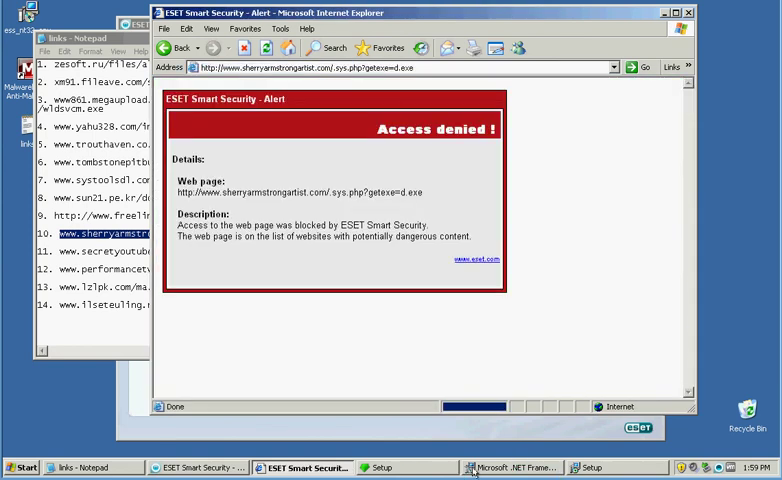
click(82, 292)
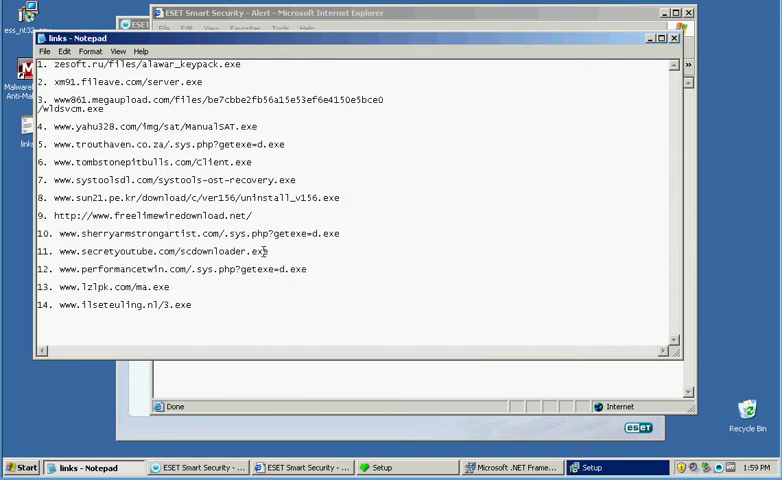
Finish Limewire Plus+ Setup with Launch Limewire Plus+ unchecked.
click(594, 467)
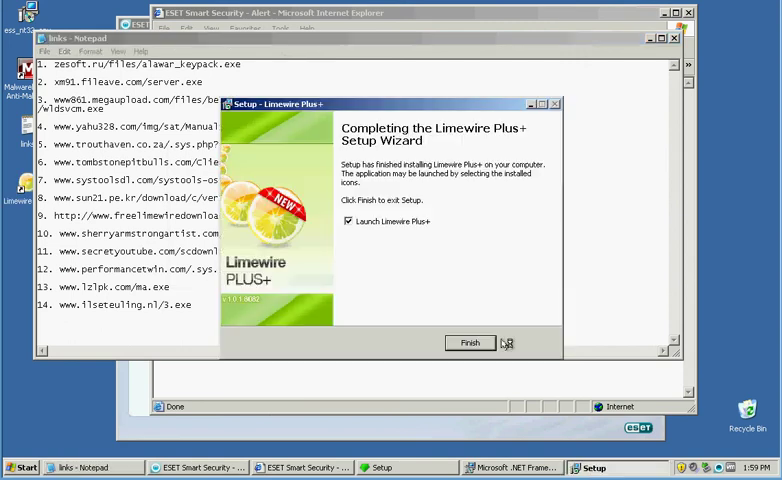
click(348, 222)
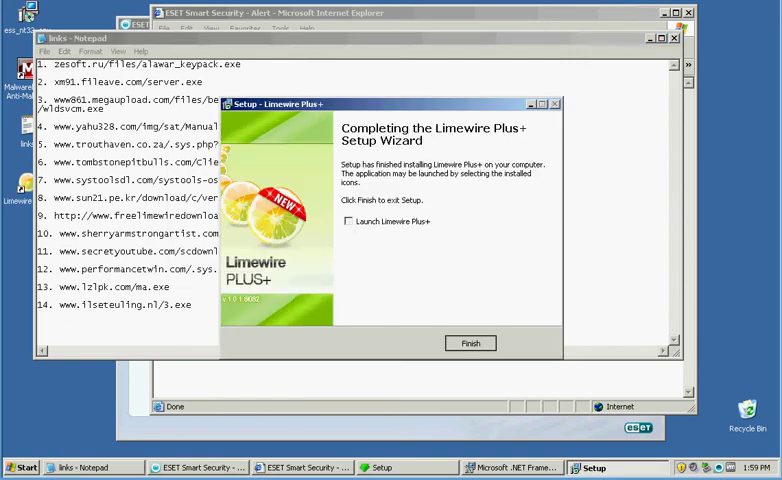
key(Return)
Copy the line 10 link again and reload it in Internet Explorer; ESET still denies it.
click(545, 467)
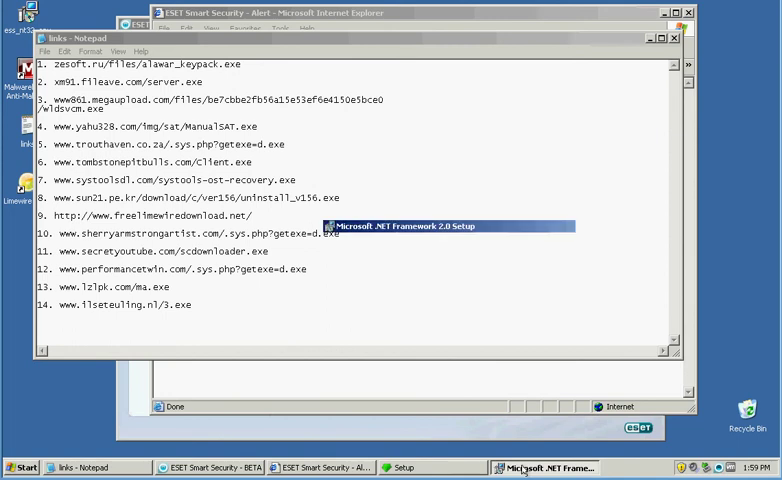
click(621, 307)
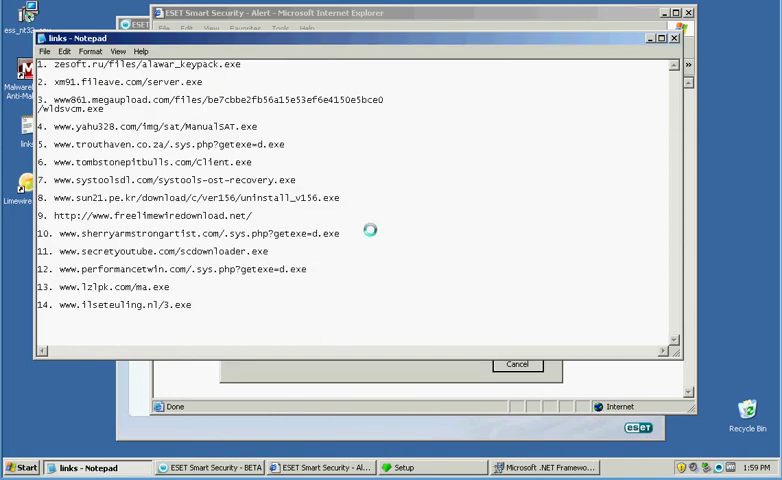
drag(343, 234, 60, 234)
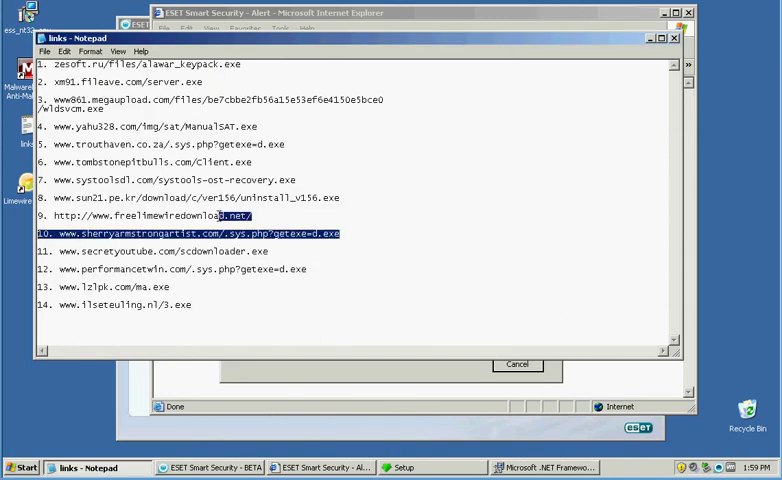
right_click(65, 234)
click(80, 272)
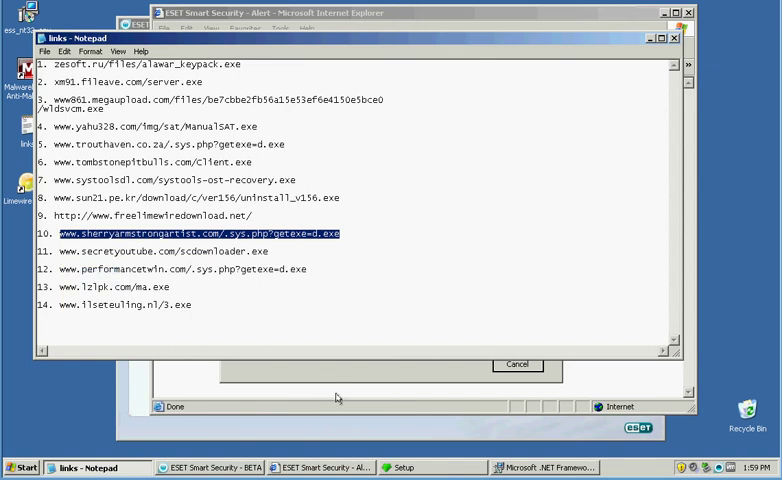
click(325, 467)
click(300, 67)
right_click(183, 42)
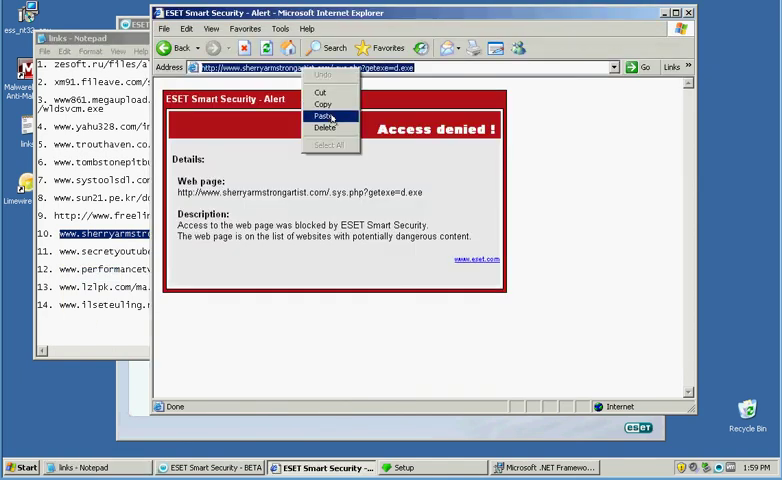
click(200, 66)
key(Return)
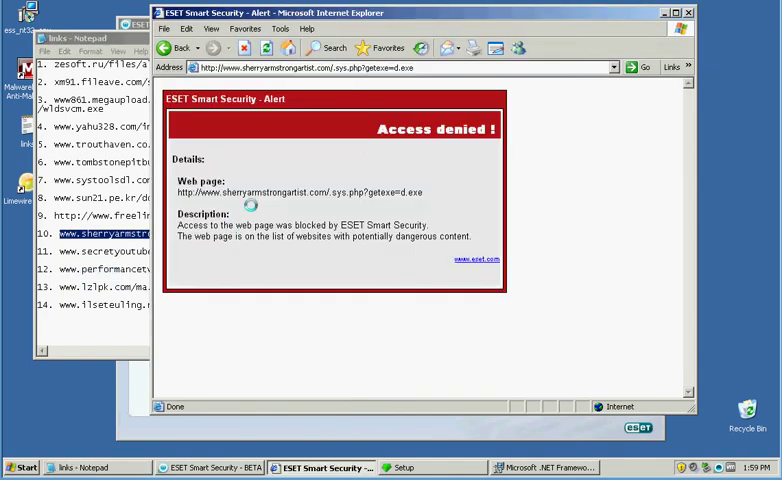
click(613, 67)
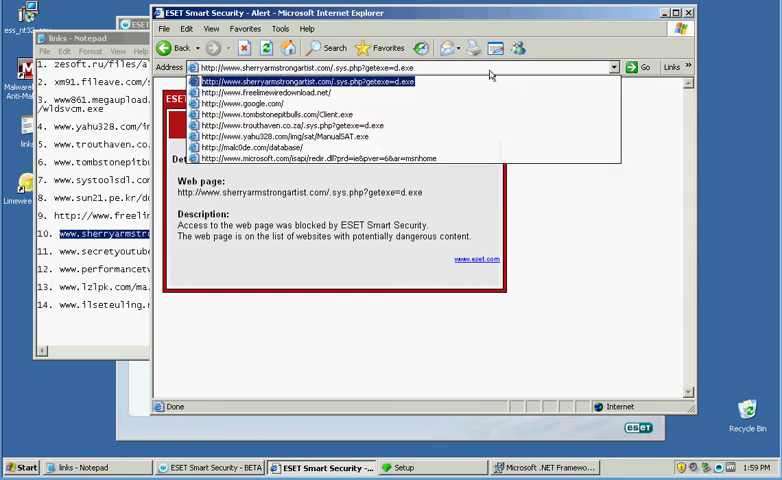
click(260, 100)
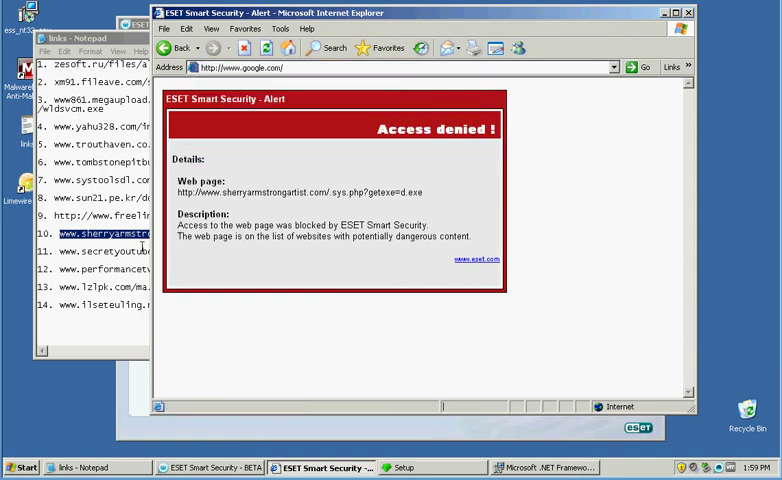
click(88, 467)
Copy the line 11 secretyoutube link and open it in Internet Explorer.
drag(268, 251, 60, 251)
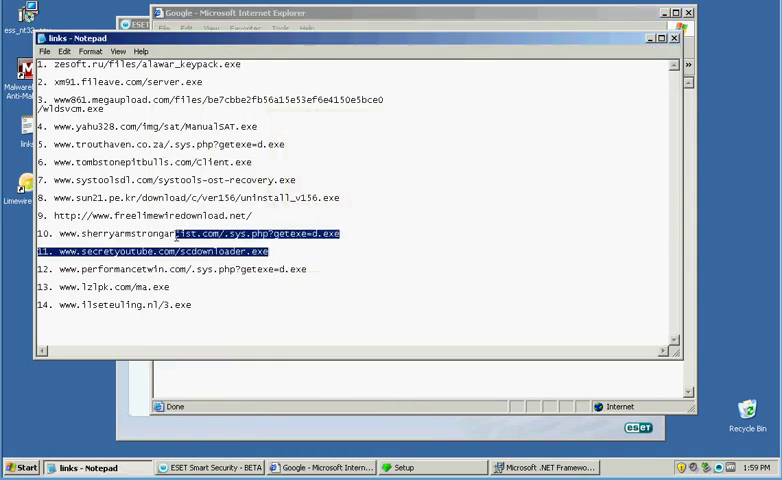
right_click(62, 253)
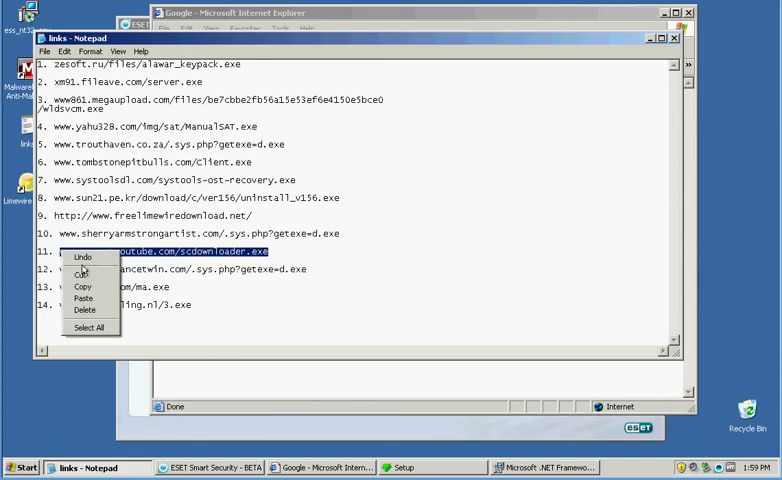
click(78, 288)
click(265, 375)
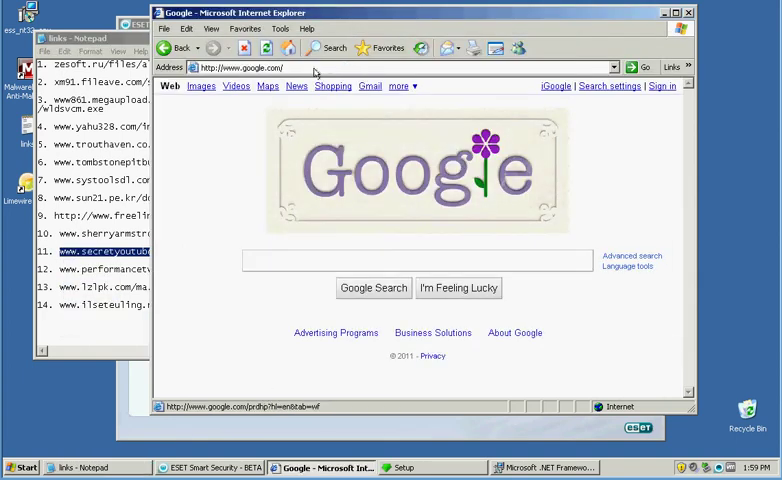
right_click(240, 67)
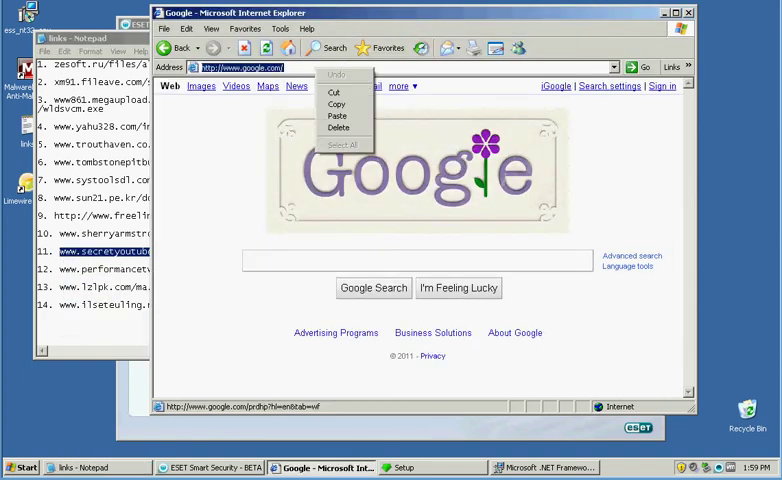
click(338, 116)
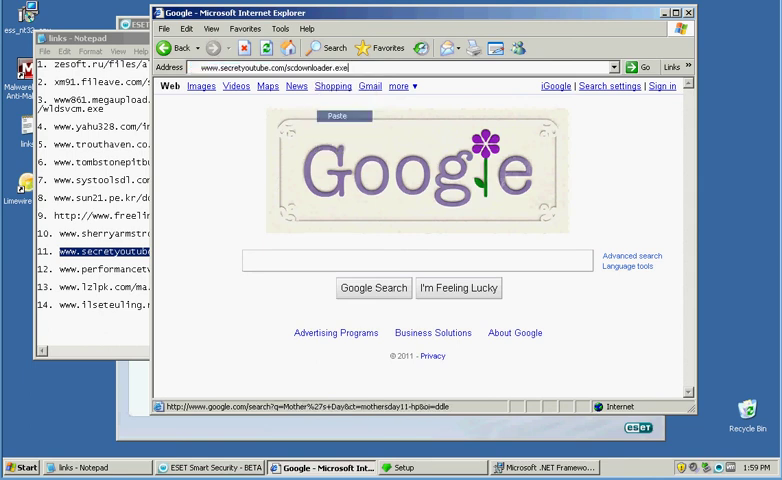
key(Return)
Run scdownloader.exe, then dismiss the download error and the ESET Olmarik.SC threat notice.
click(372, 243)
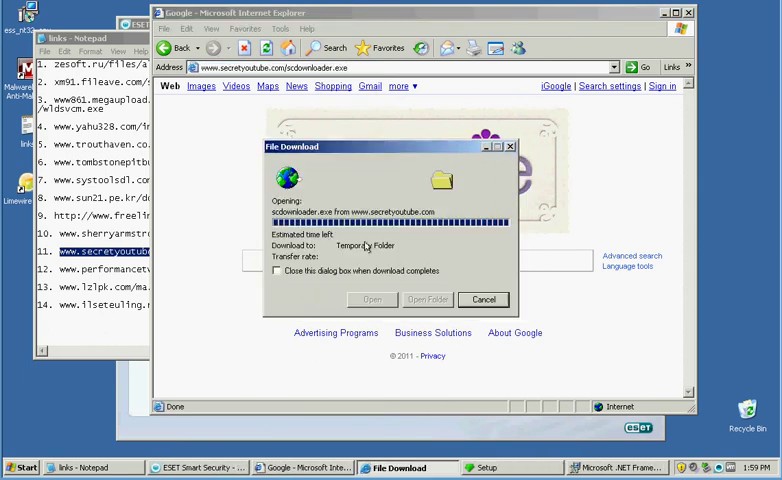
click(391, 272)
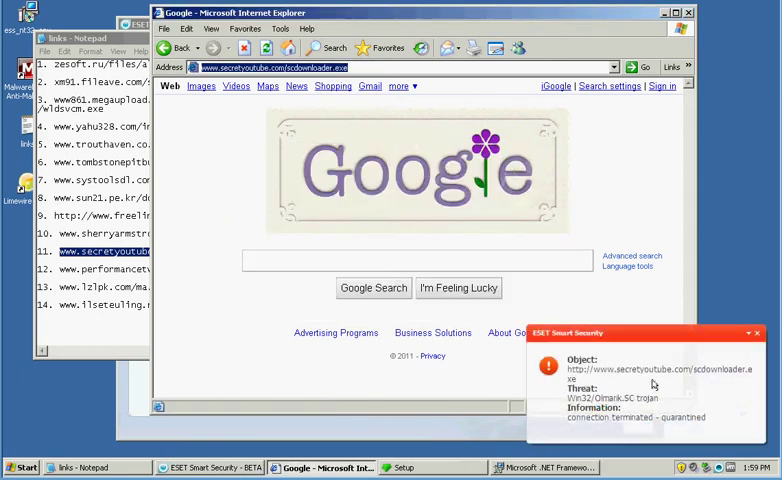
click(757, 335)
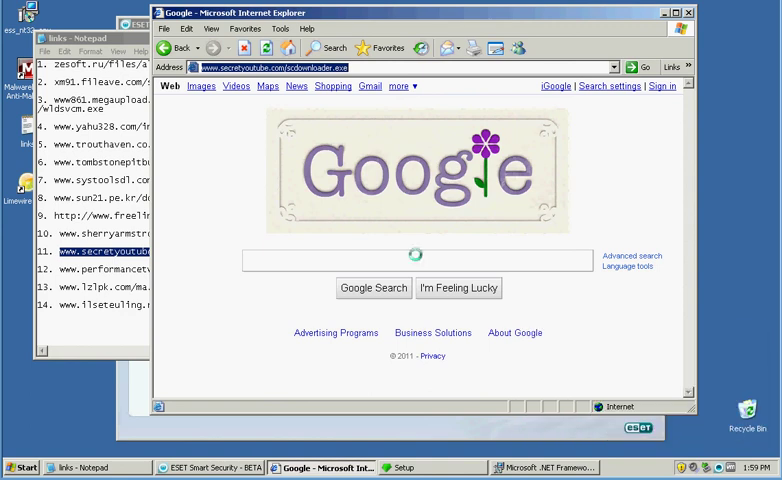
click(80, 270)
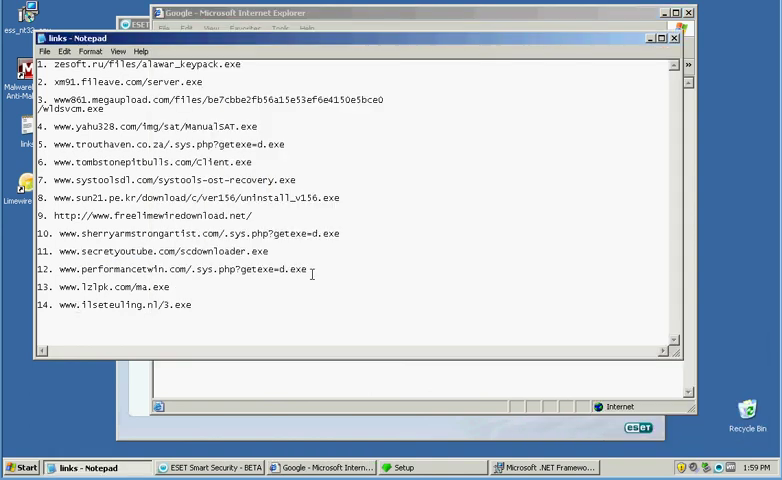
Copy the line 12 performancetwin link from Notepad.
drag(308, 269, 65, 269)
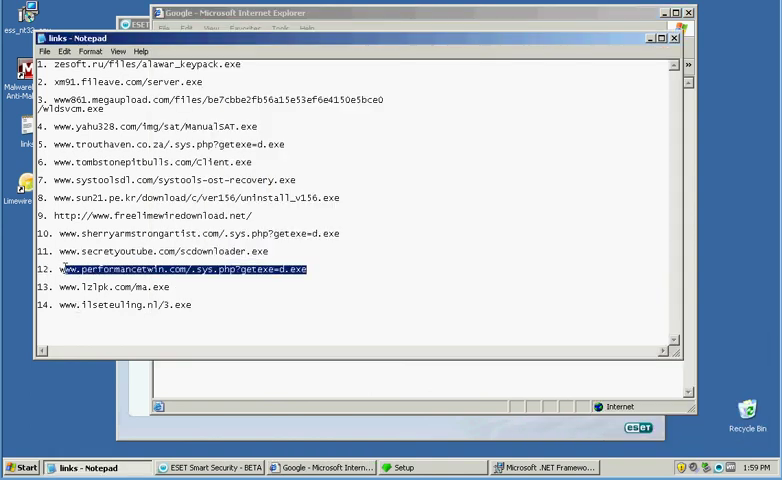
right_click(62, 268)
click(85, 307)
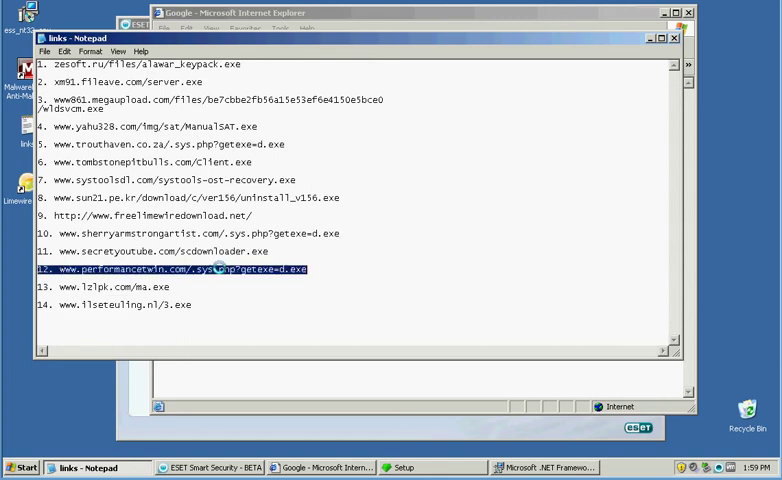
drag(37, 269, 58, 269)
drag(308, 269, 88, 270)
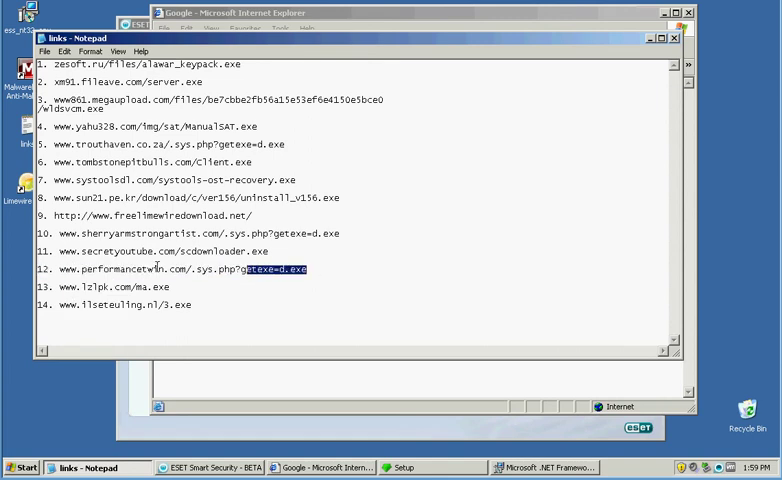
right_click(61, 269)
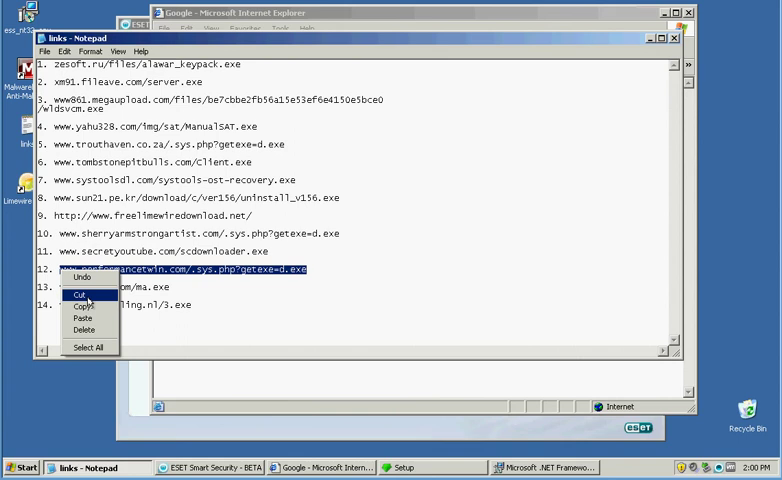
click(82, 307)
Paste the performancetwin link into the address bar and load it; ESET blocks it.
click(305, 380)
click(330, 67)
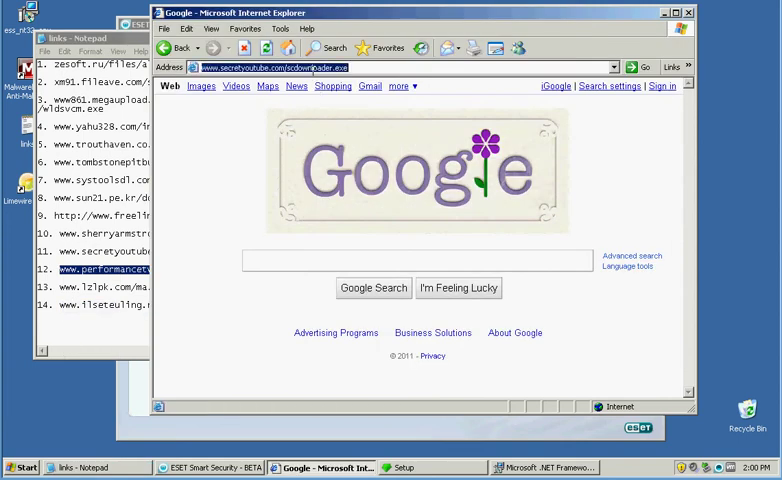
right_click(320, 67)
click(336, 120)
key(Return)
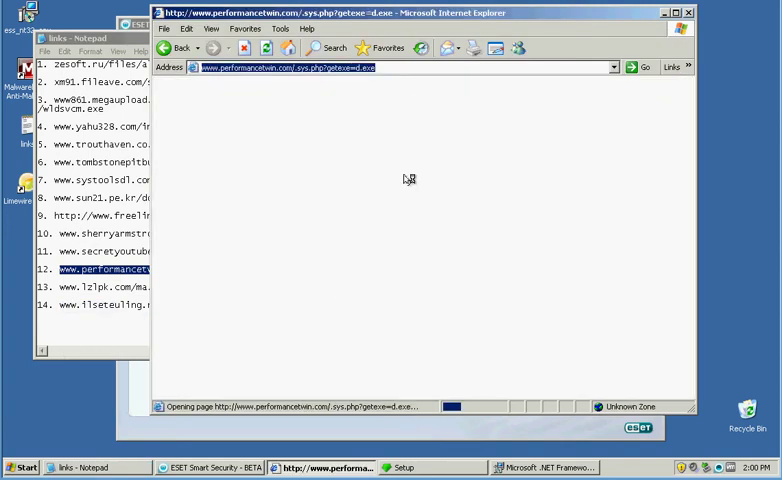
click(110, 287)
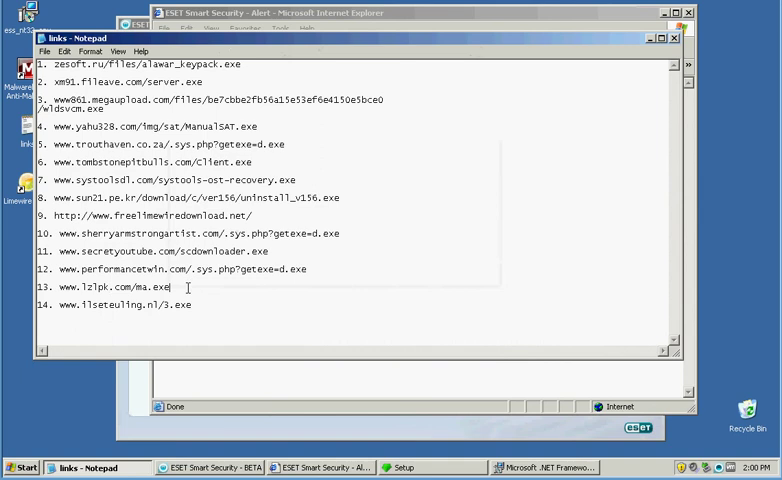
Copy the line 13 lzlpk link and paste it into the address bar.
drag(171, 287, 60, 288)
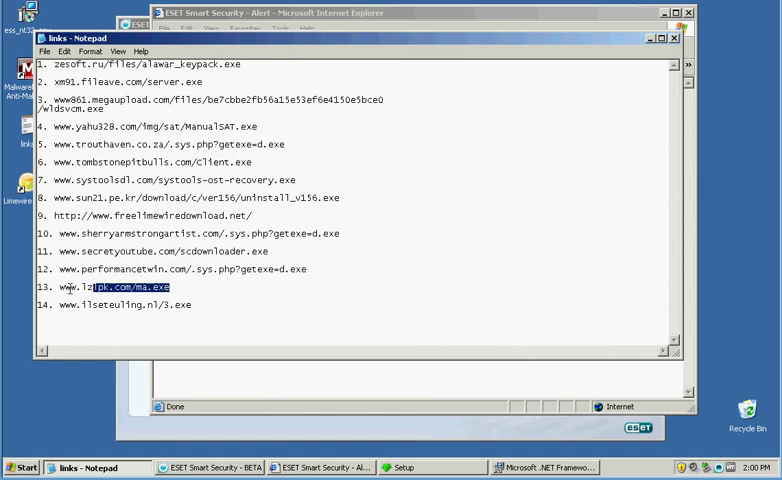
right_click(172, 288)
click(189, 325)
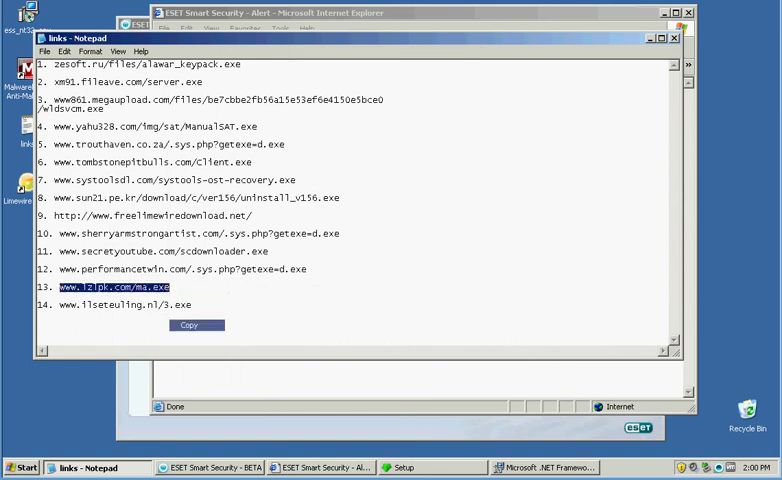
click(320, 467)
click(330, 68)
right_click(330, 68)
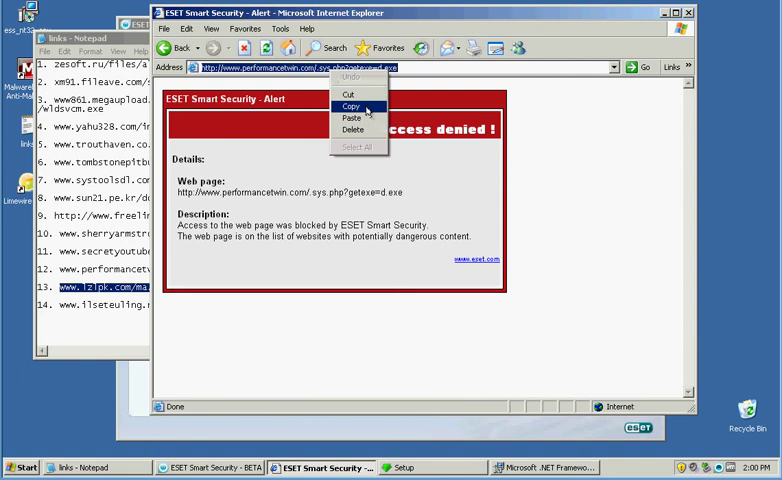
click(358, 110)
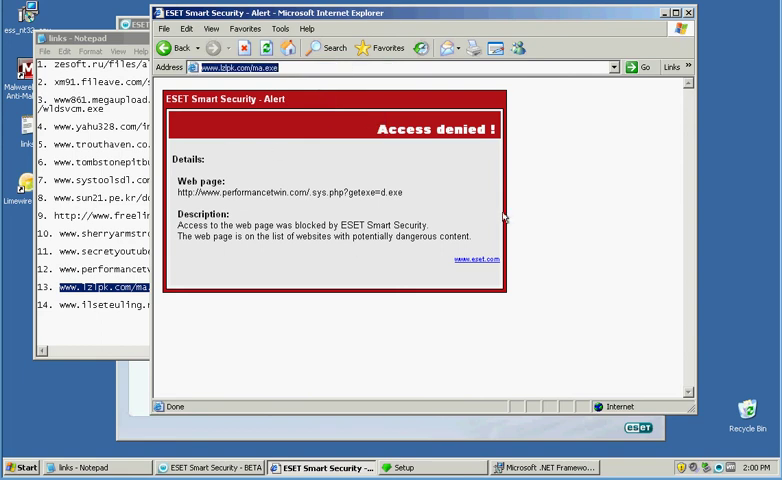
Return to the Google home page, paste the lzlpk link again, and select line 14.
click(613, 67)
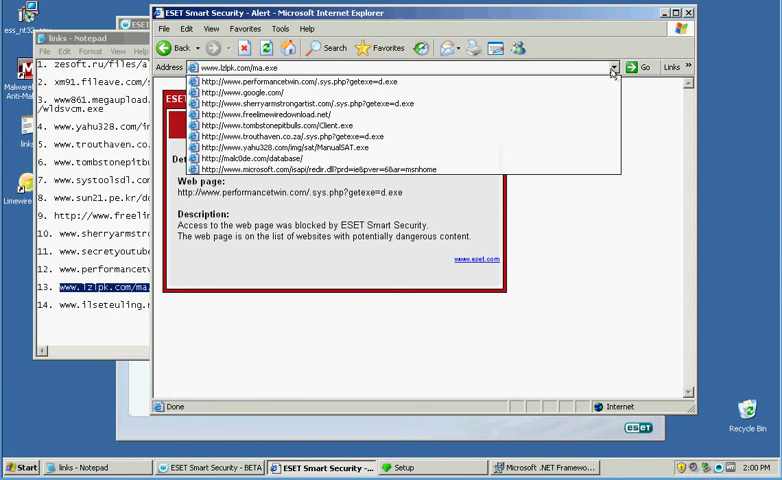
click(562, 93)
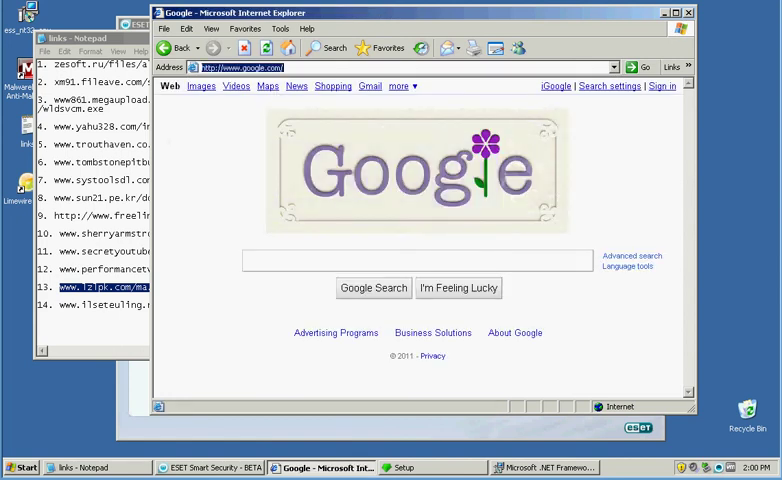
right_click(276, 68)
click(295, 121)
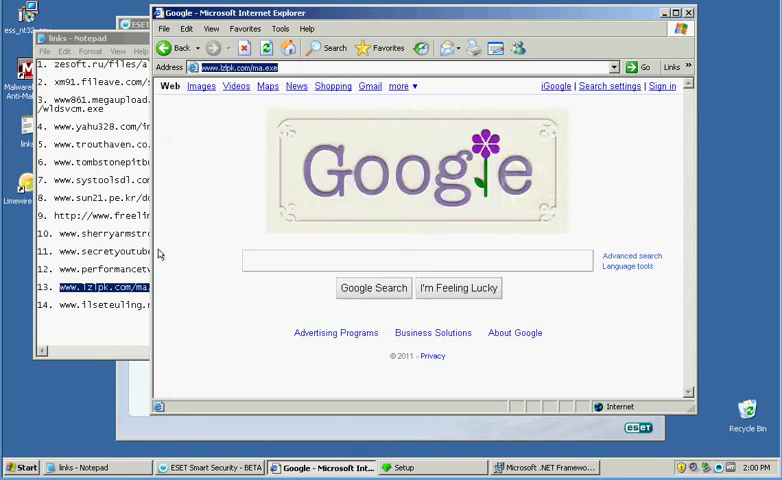
click(90, 300)
mouse_move(192, 305)
mouse_down()
mouse_move(38, 305)
mouse_move(62, 308)
mouse_up()
Open the line 14 ilseteuling link, dismiss the 3.exe download error, and close the browser.
right_click(62, 308)
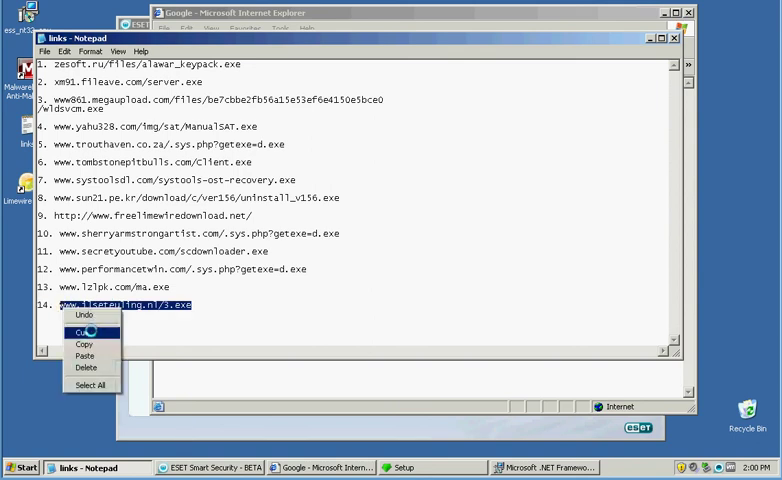
click(84, 344)
click(315, 414)
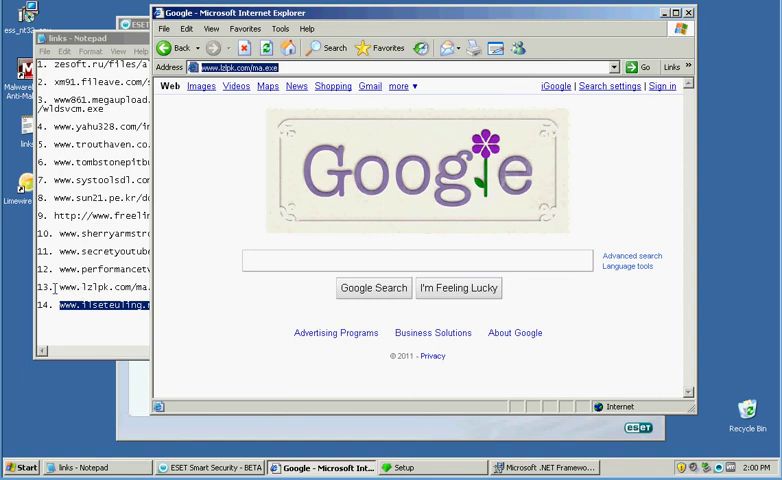
right_click(283, 67)
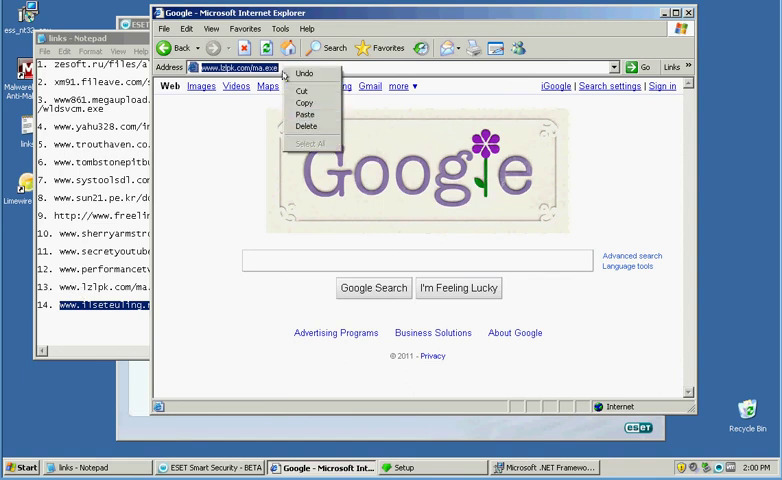
click(300, 112)
key(Return)
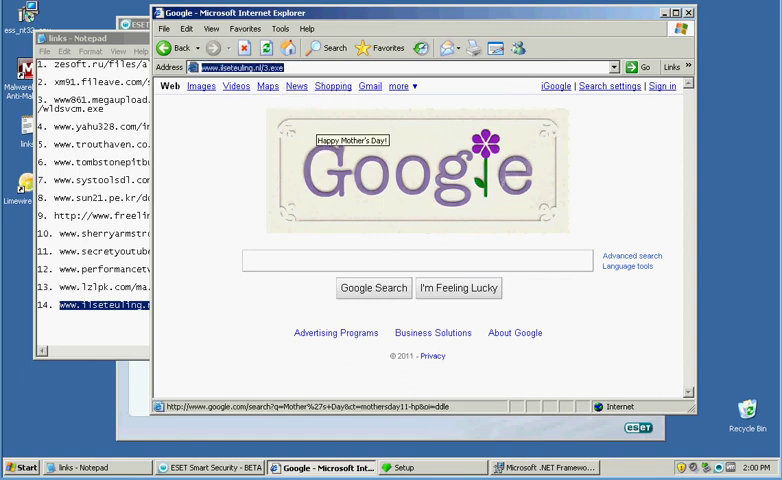
click(371, 243)
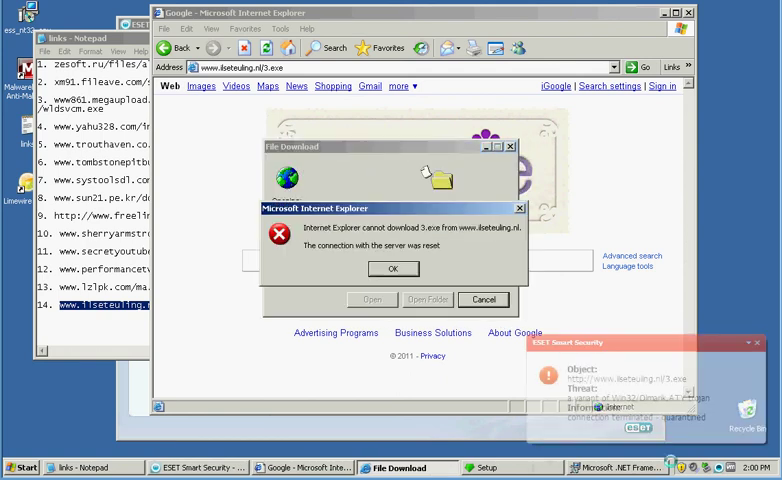
click(393, 268)
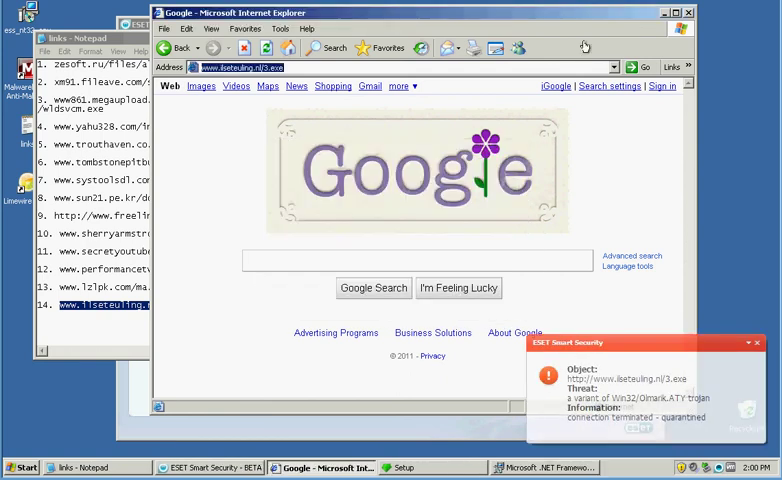
click(688, 14)
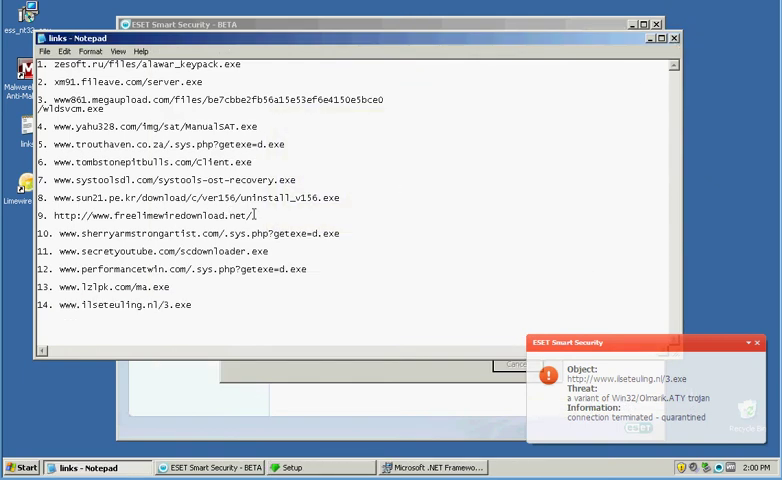
Copy the line 7 systoolsdl link and launch Internet Explorer.
drag(296, 181, 57, 180)
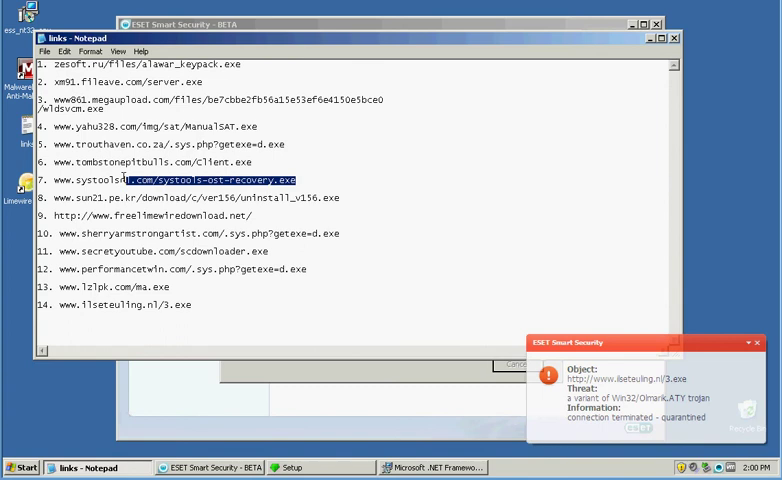
right_click(54, 180)
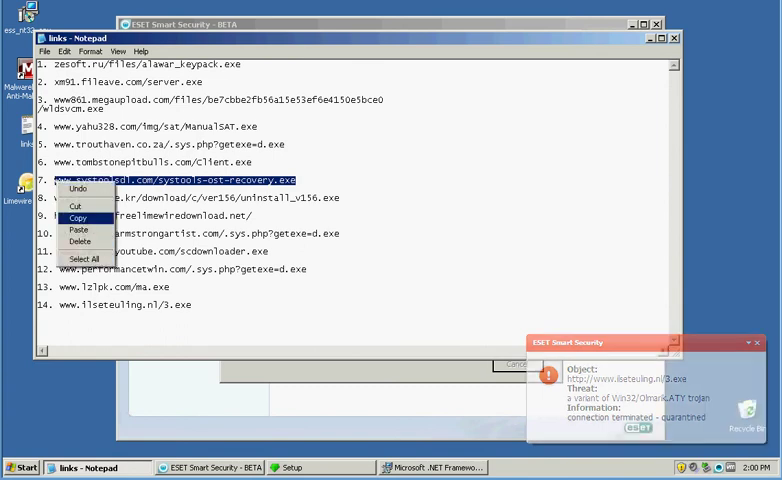
click(78, 217)
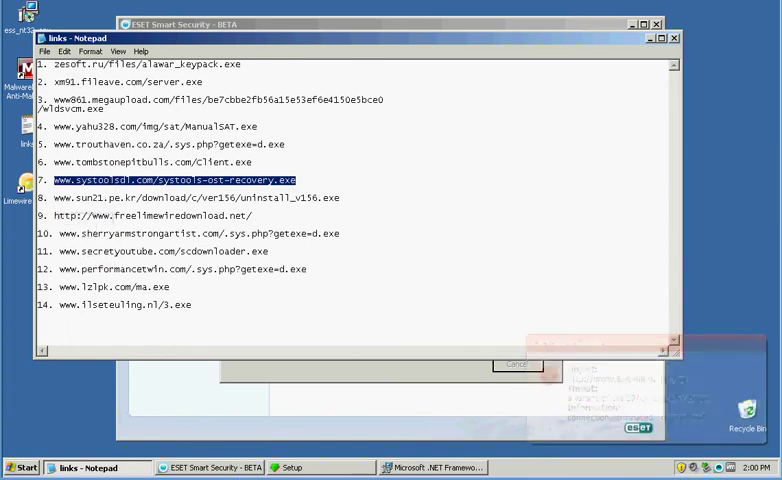
click(25, 467)
click(86, 197)
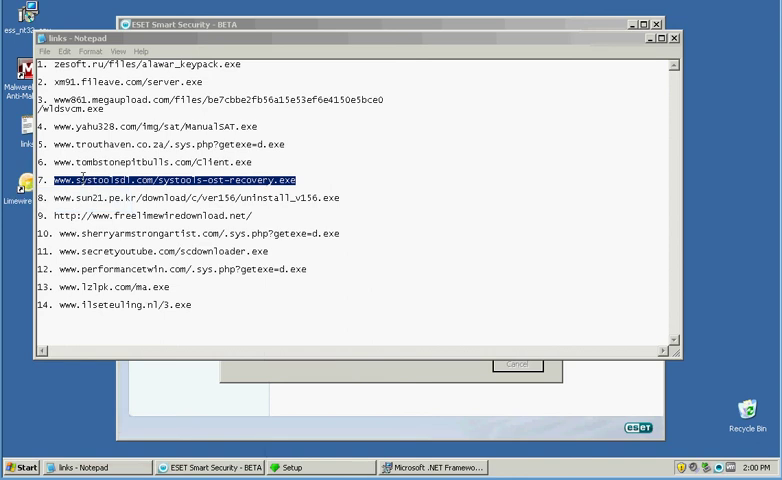
click(432, 467)
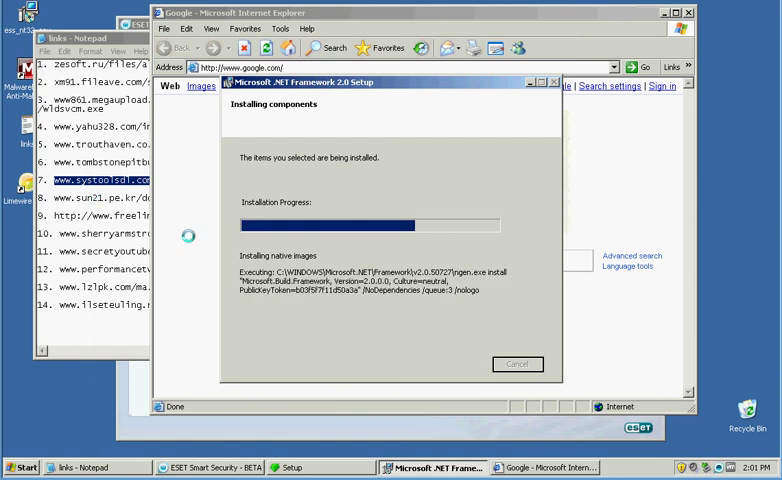
click(546, 467)
Load the systoolsdl link, save systools-ost-recovery.exe, and close the completed download notice.
click(242, 67)
right_click(242, 67)
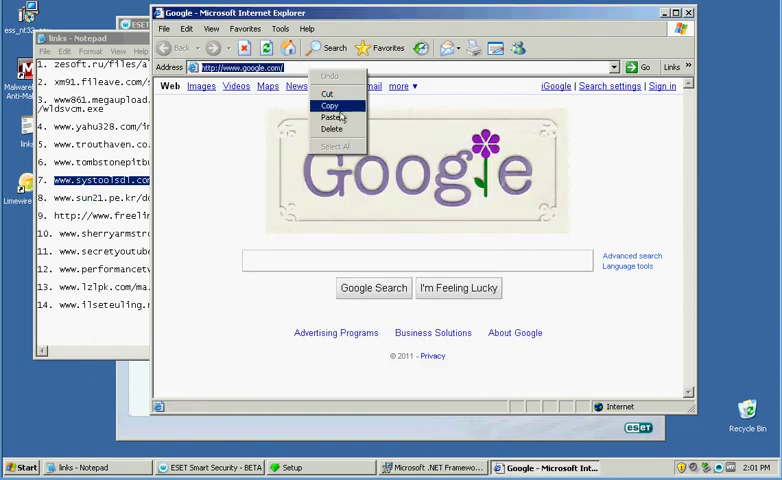
click(333, 117)
key(Return)
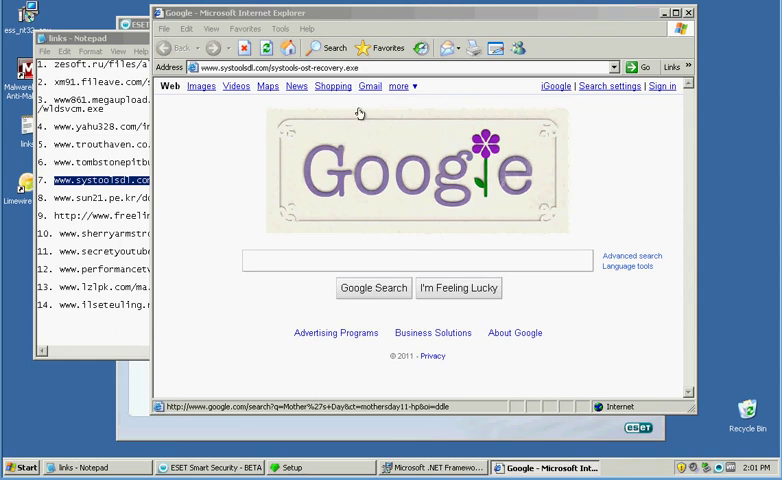
click(430, 244)
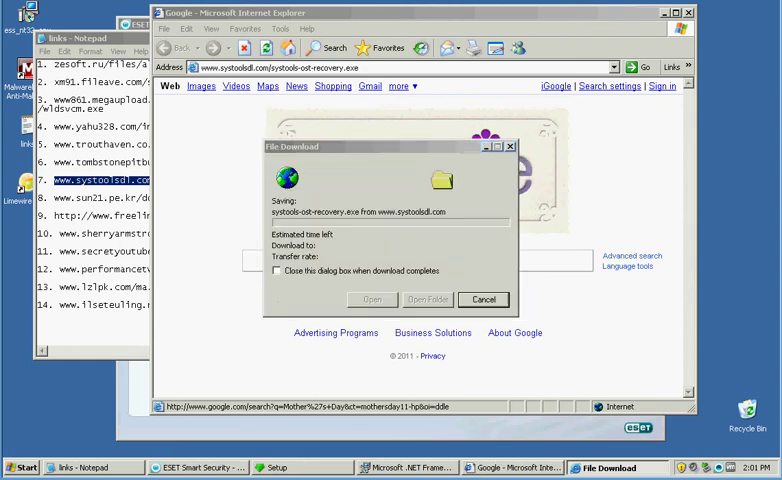
click(618, 402)
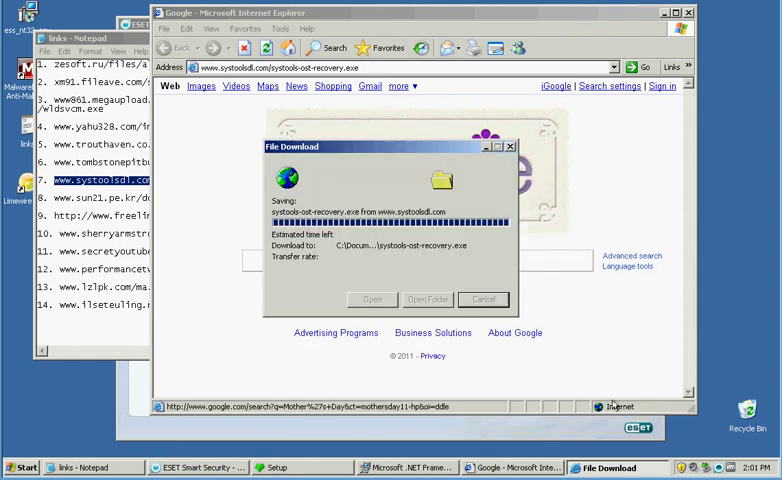
click(486, 300)
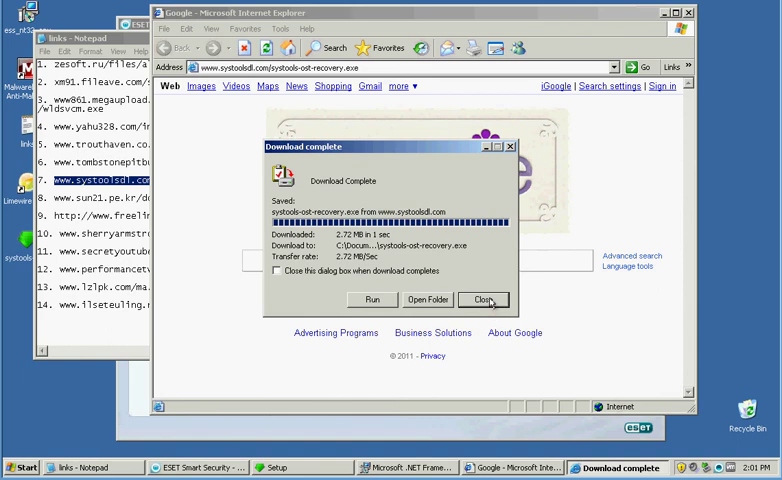
click(486, 300)
Search Google for 'virus tools'.
click(394, 260)
text(v)
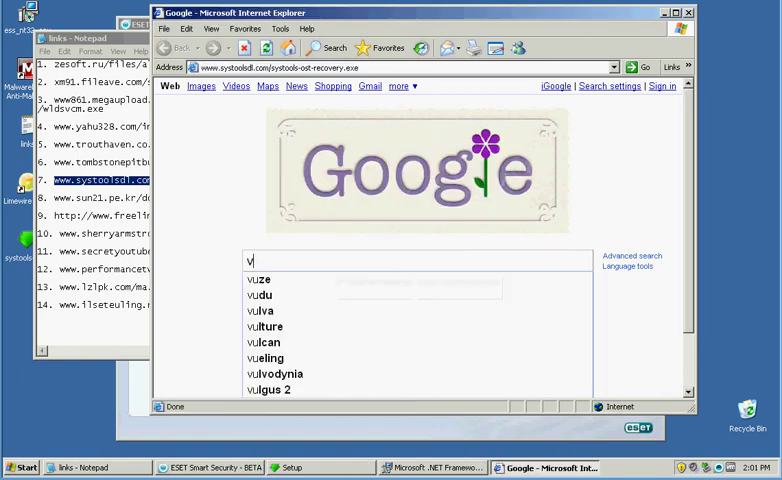
text(u)
key(BackSpace)
text(iru)
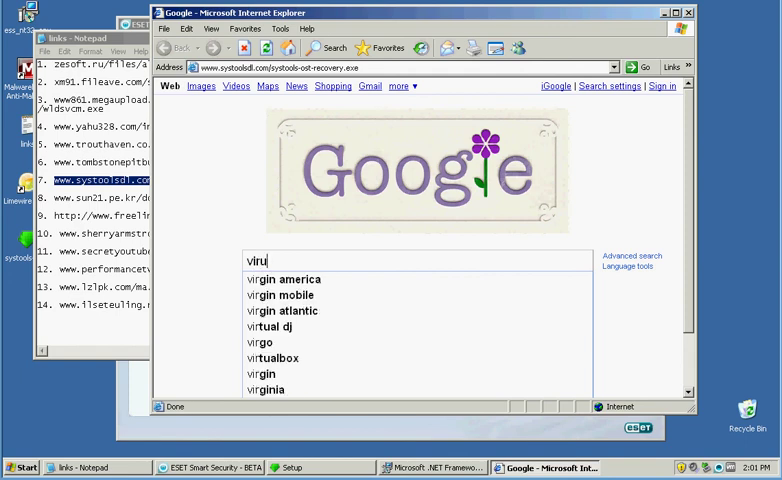
text(s t)
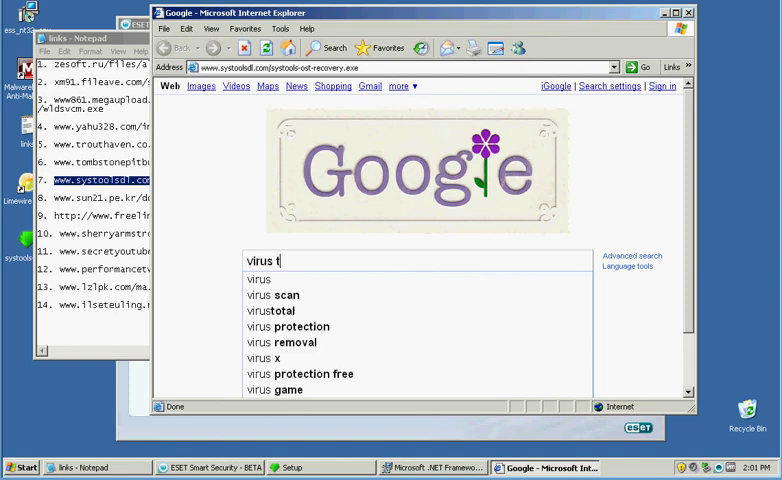
text(ool)
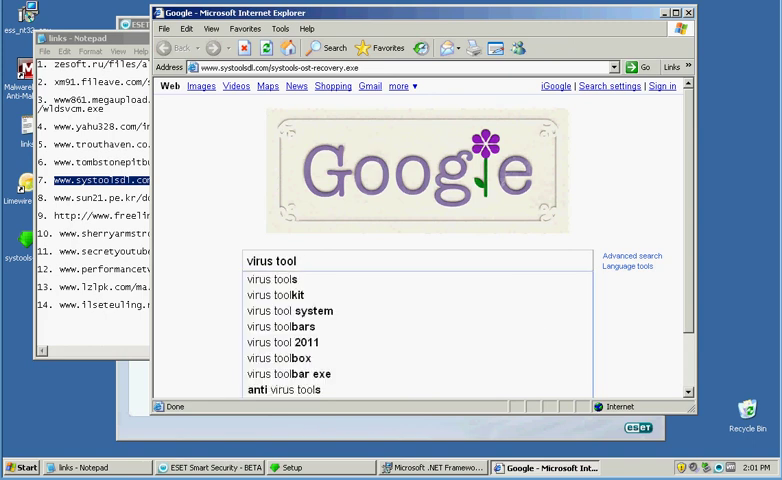
click(325, 281)
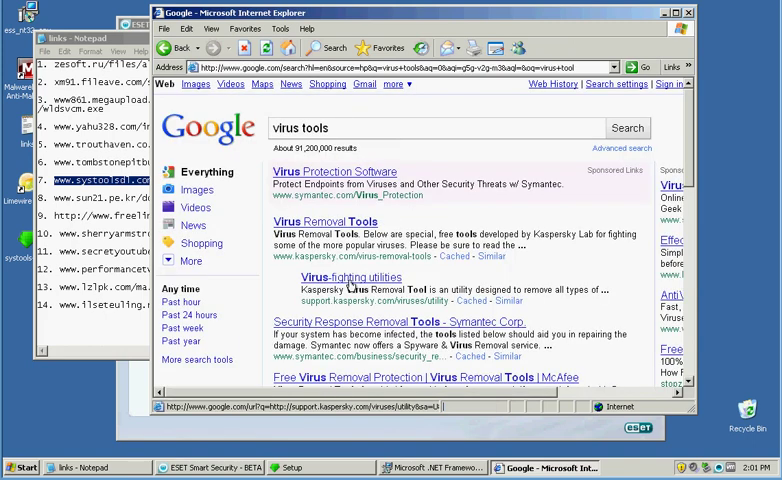
Open the VirusTotal search result, then bring the .NET Framework 2.0 setup forward.
click(325, 221)
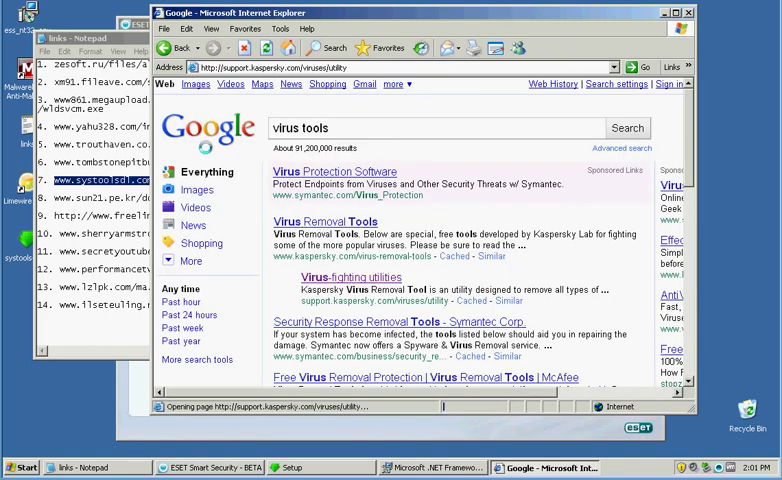
click(174, 48)
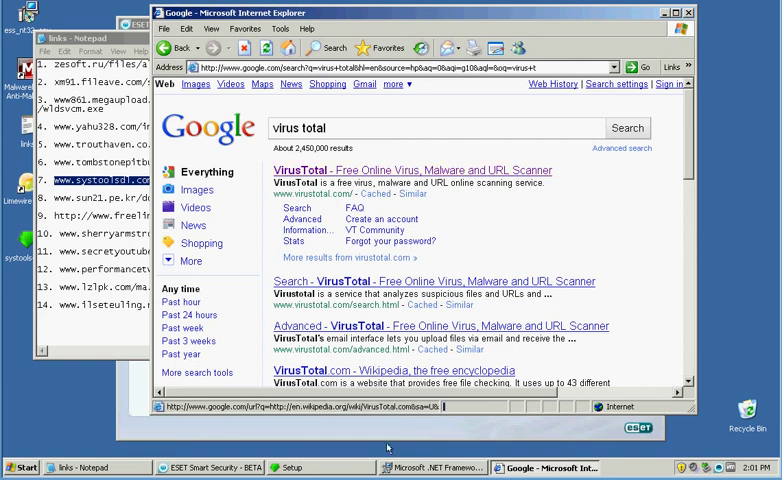
click(357, 170)
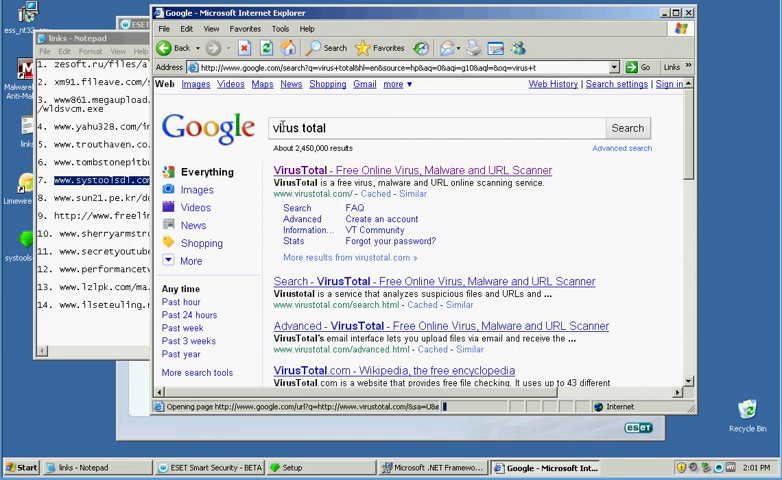
click(435, 467)
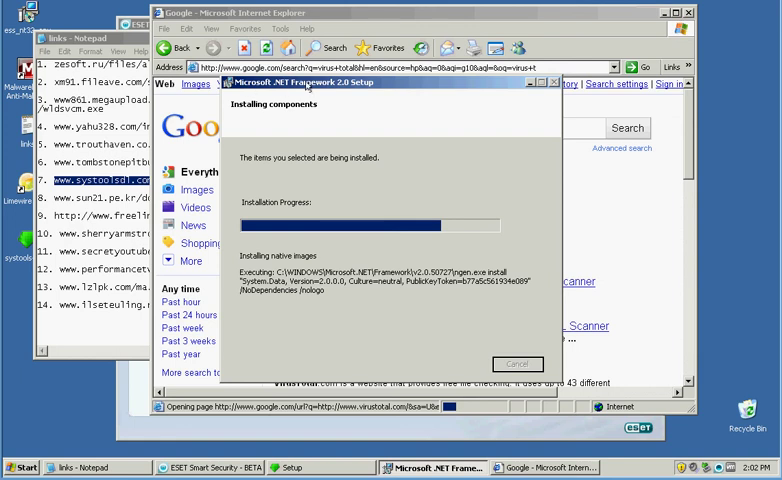
Review the LAN proxy settings under Internet Options > Connections without changing them.
click(292, 467)
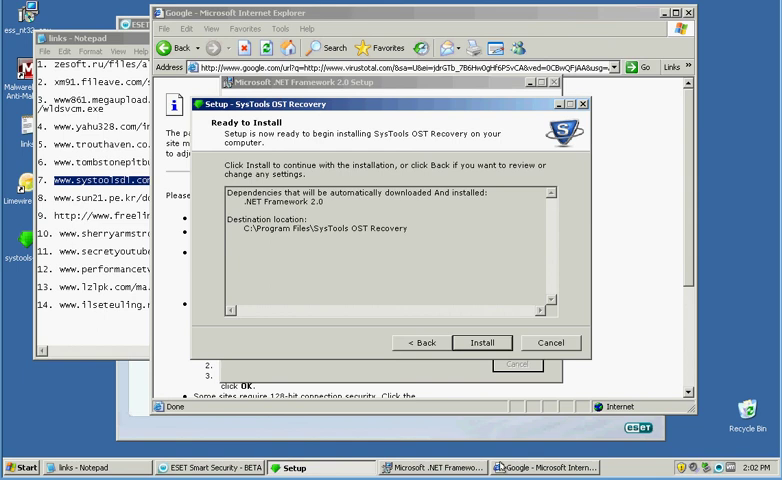
click(545, 467)
click(400, 67)
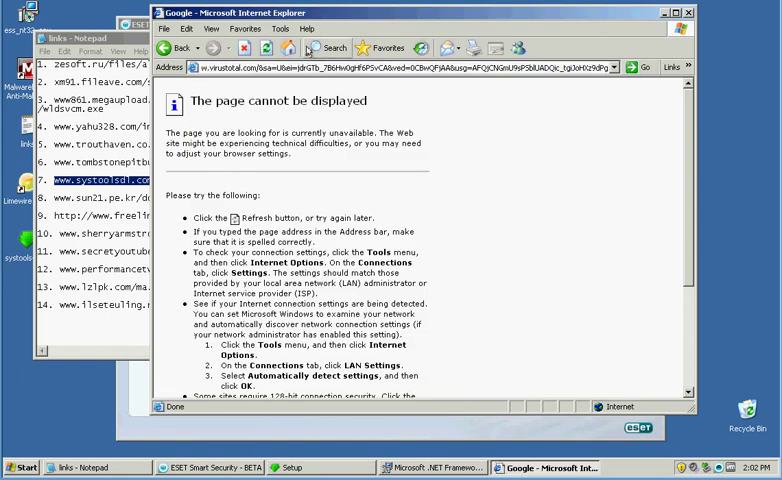
click(281, 28)
click(310, 127)
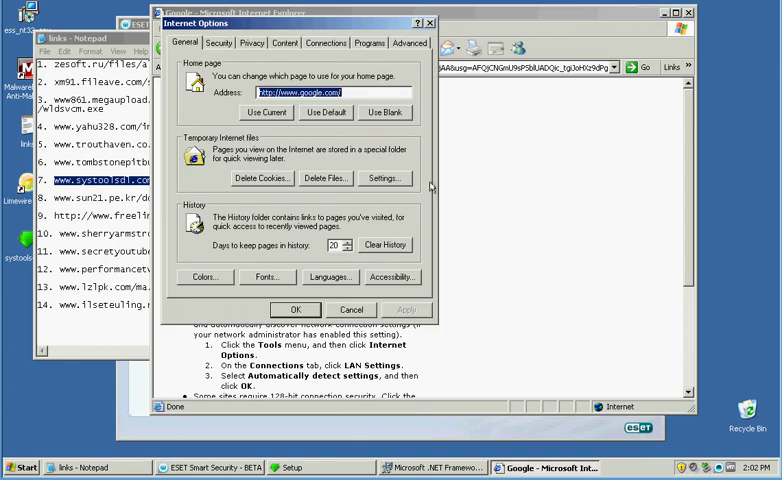
click(326, 43)
click(385, 249)
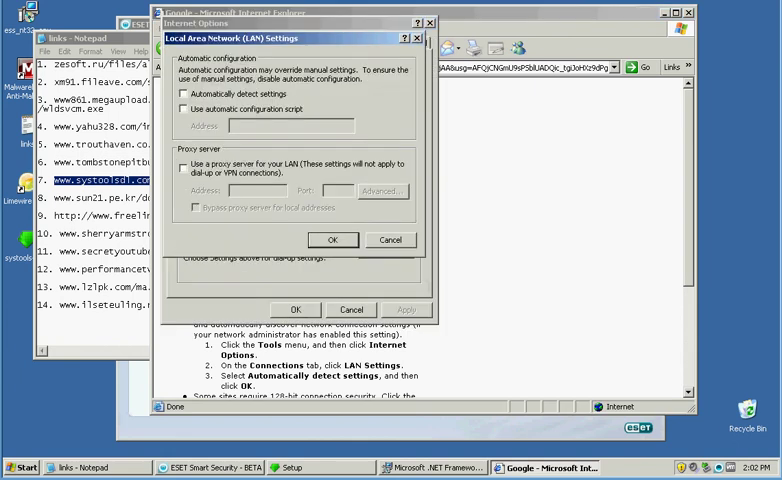
click(413, 37)
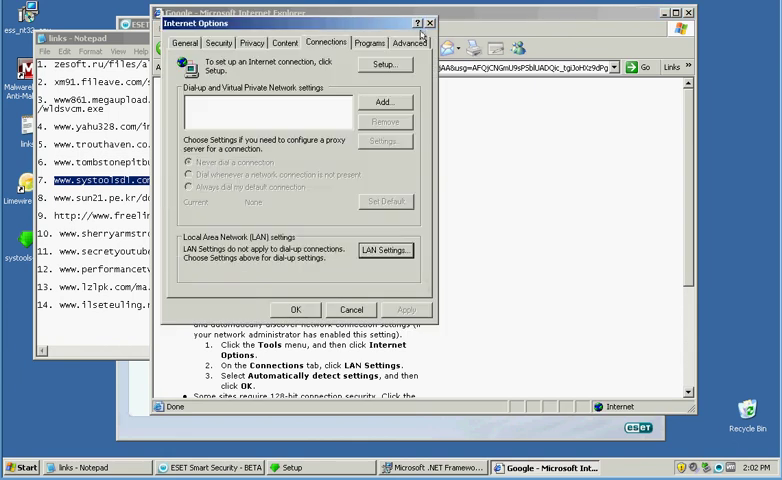
click(429, 22)
Trim the address to virustotal.com, load it, and follow the redirect link.
click(400, 67)
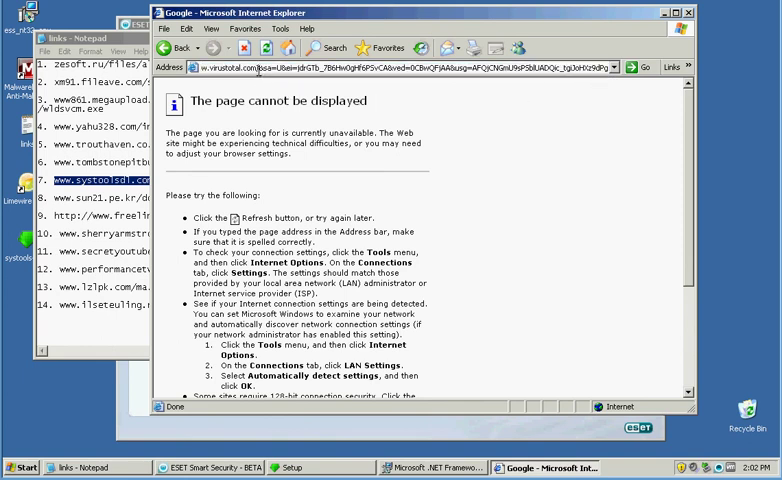
drag(258, 67, 508, 67)
key(Delete)
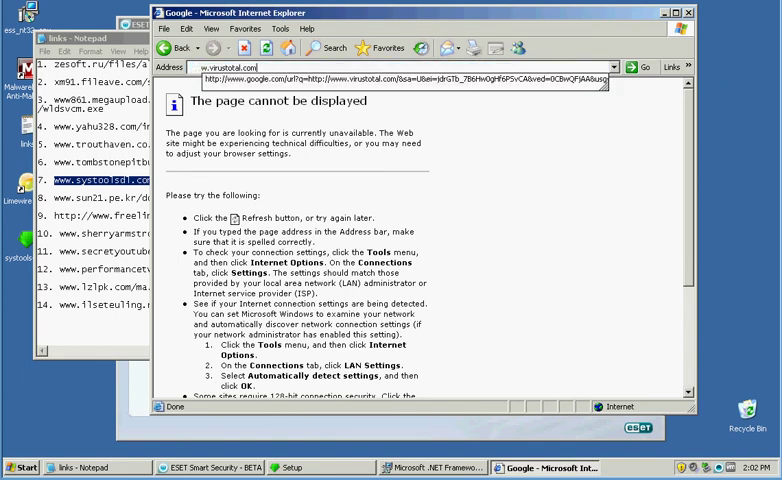
key(Return)
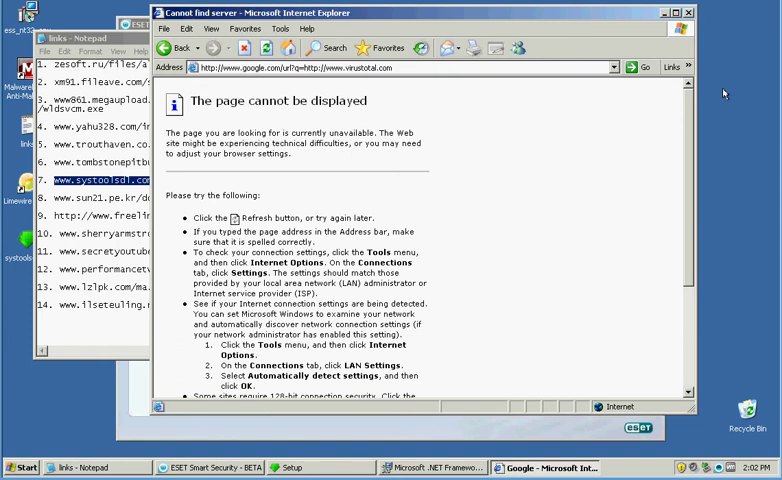
click(418, 145)
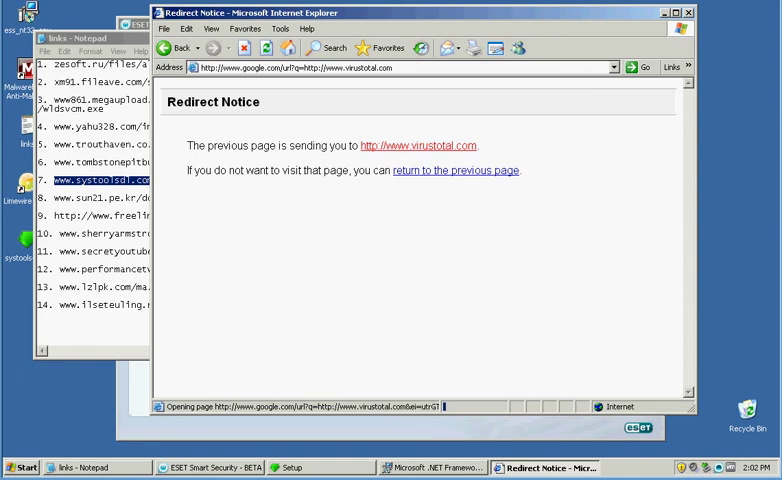
Check the SysTools and .NET setups, then follow the virustotal.com link again.
click(290, 468)
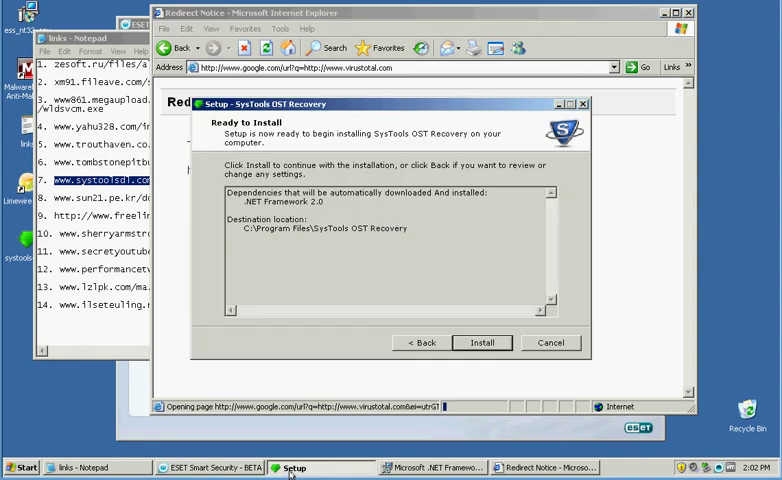
click(435, 468)
click(635, 215)
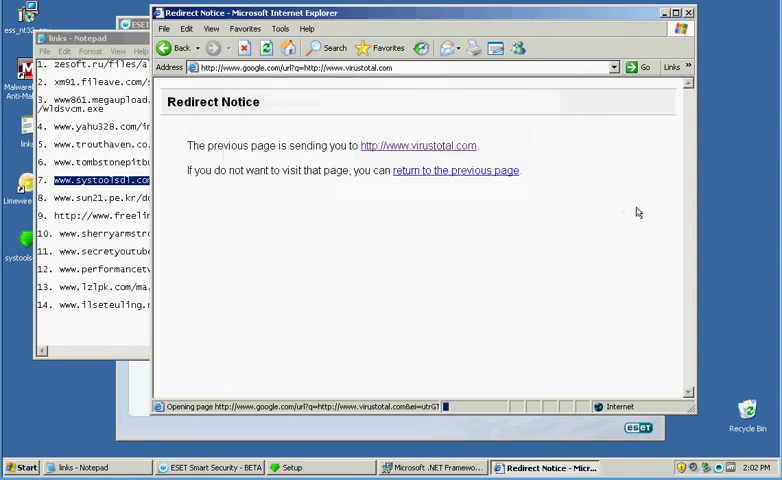
click(449, 172)
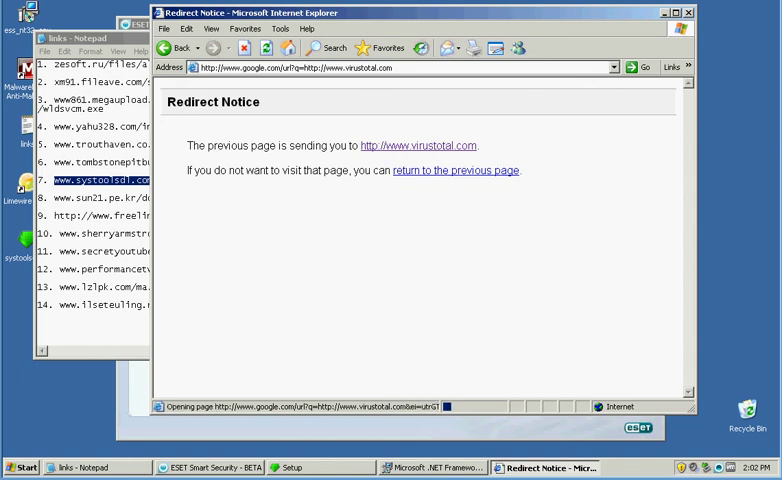
click(450, 468)
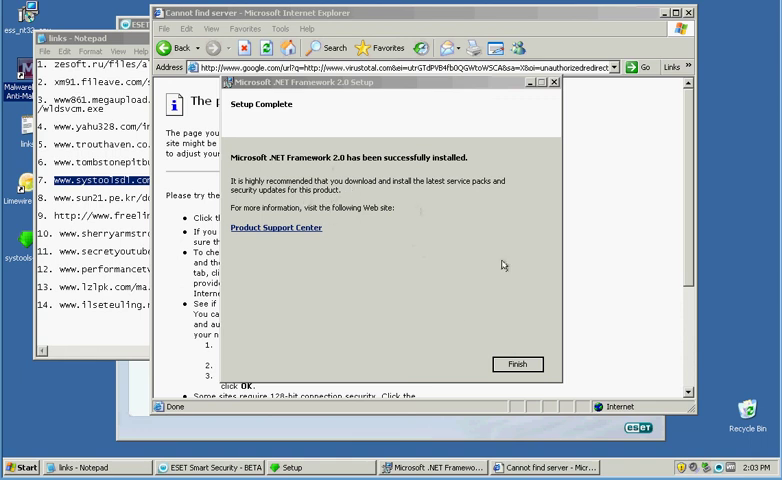
Finish the .NET Framework 2.0 setup and install SysTools OST Recovery.
click(520, 366)
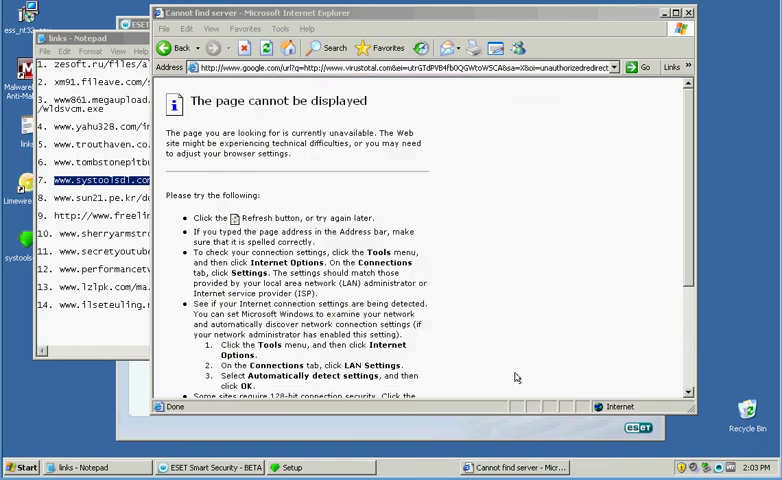
click(292, 467)
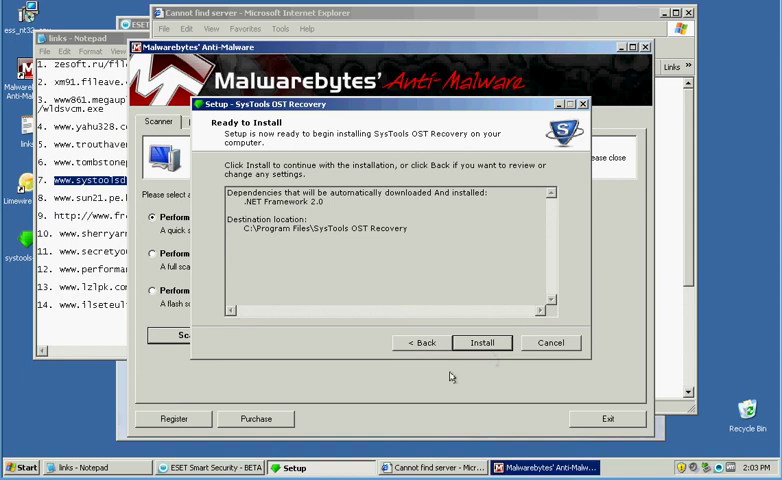
click(482, 343)
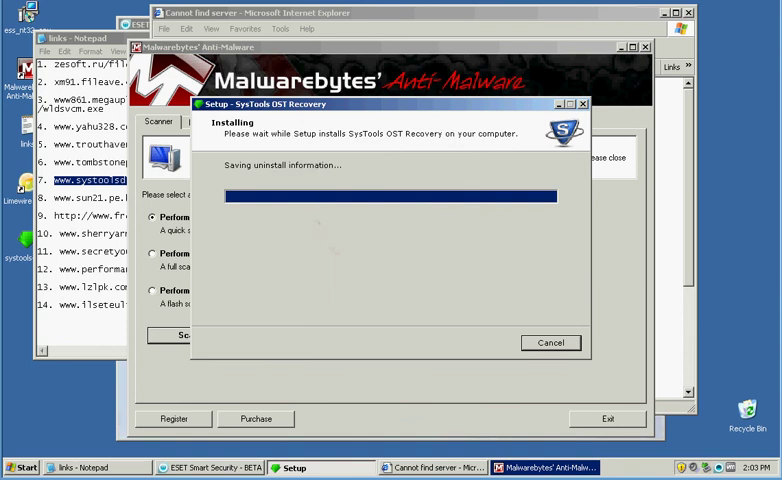
click(472, 347)
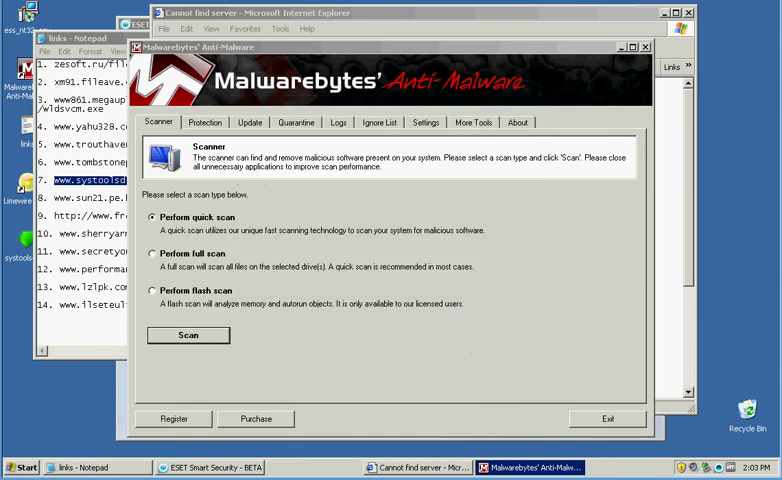
Check Malwarebytes for database updates and start a Quick scan.
click(250, 122)
click(197, 258)
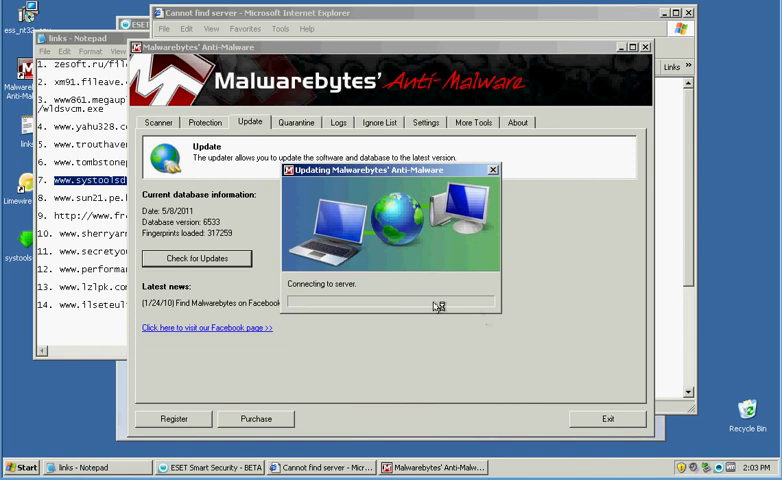
click(392, 267)
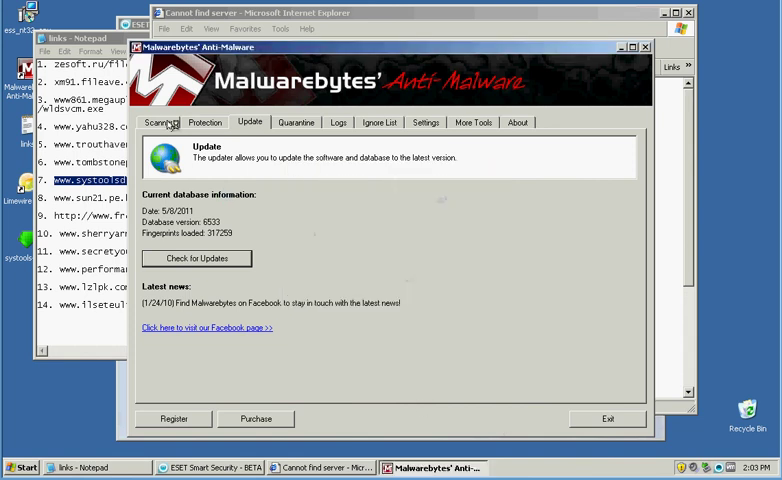
click(158, 122)
click(185, 360)
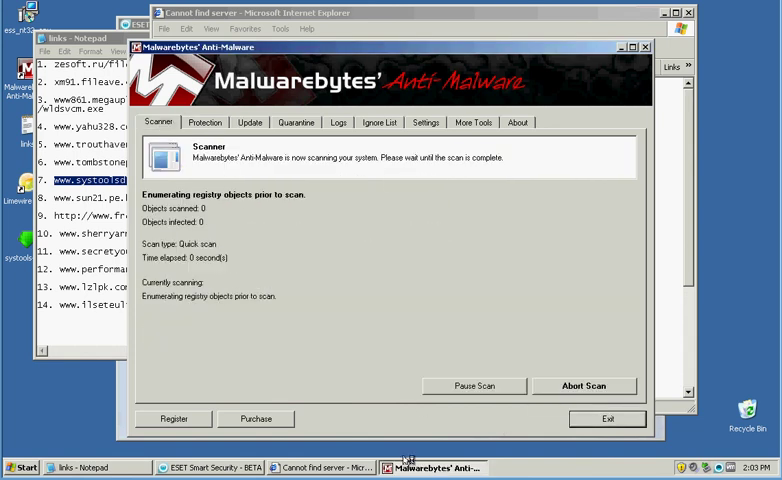
Reload the VirusTotal redirect address, dismiss the SysTools demo-version notice, and return to Malwarebytes.
click(325, 467)
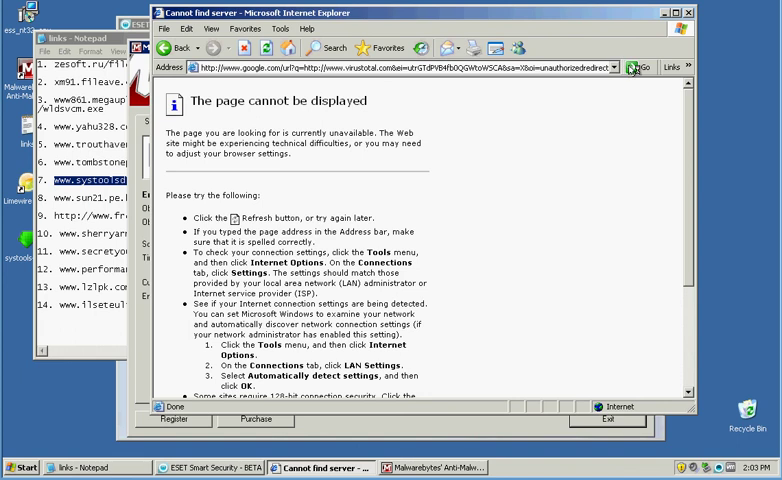
click(390, 67)
key(Return)
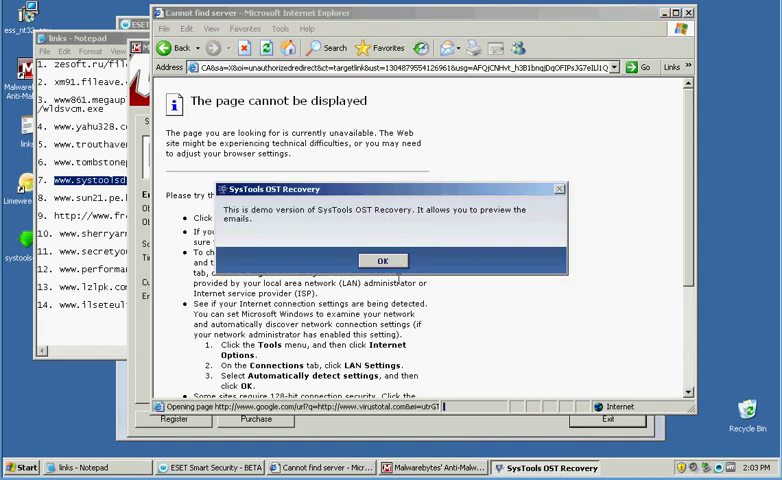
click(382, 261)
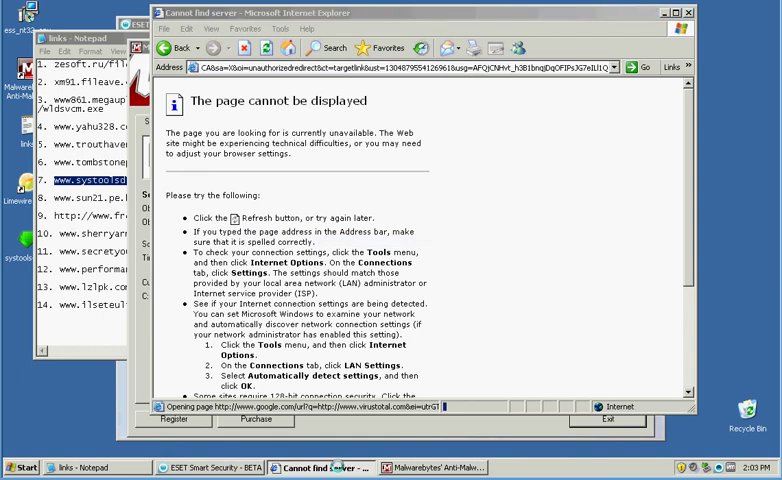
click(435, 467)
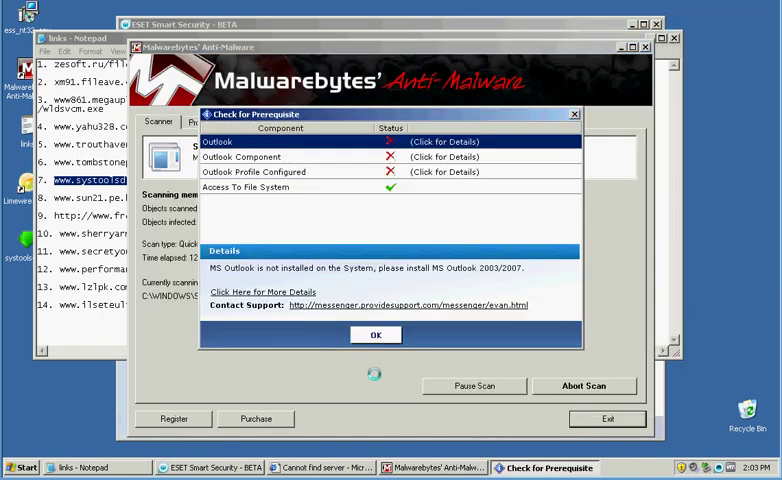
Select the Access To File System row, then dismiss the MS Outlook prerequisite check with OK.
click(343, 187)
click(375, 335)
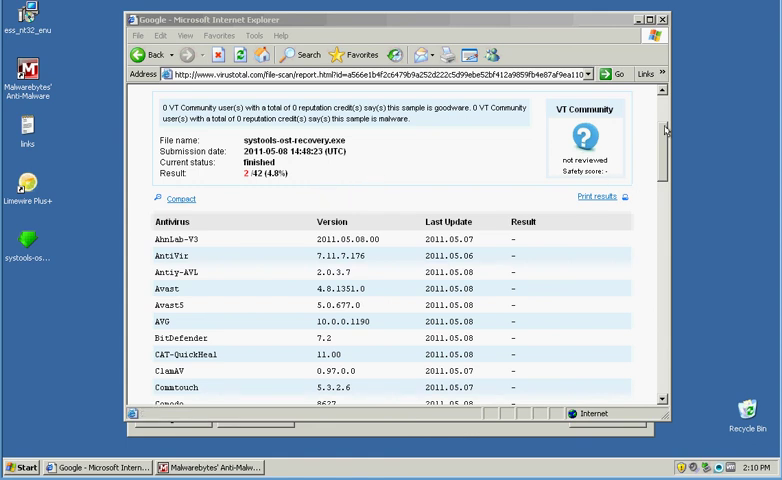
drag(665, 128, 661, 209)
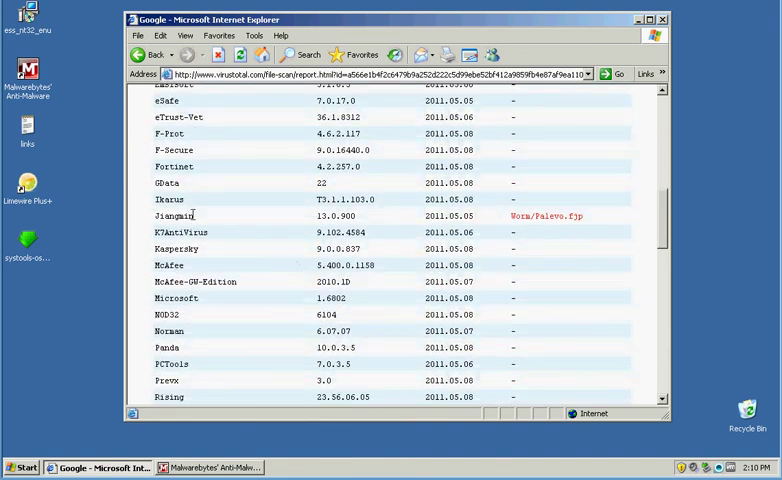
Highlight the detecting engines Jiangmin and TheHacker in the VirusTotal results, then bring up the mbam-log scan log.
drag(195, 216, 156, 216)
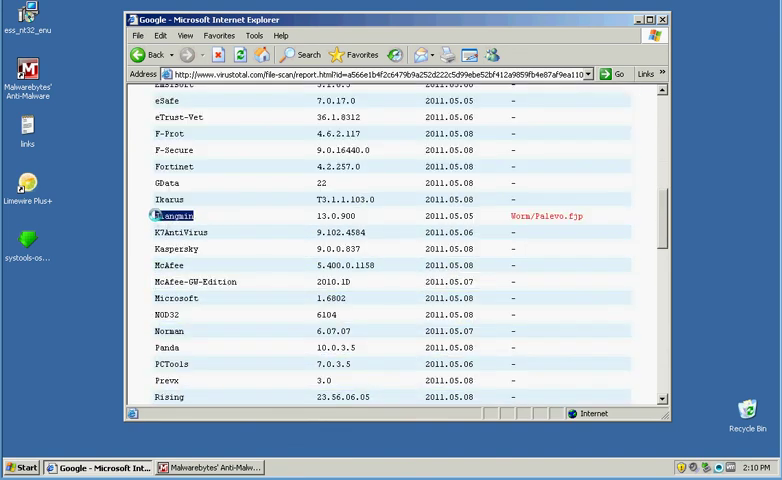
click(213, 467)
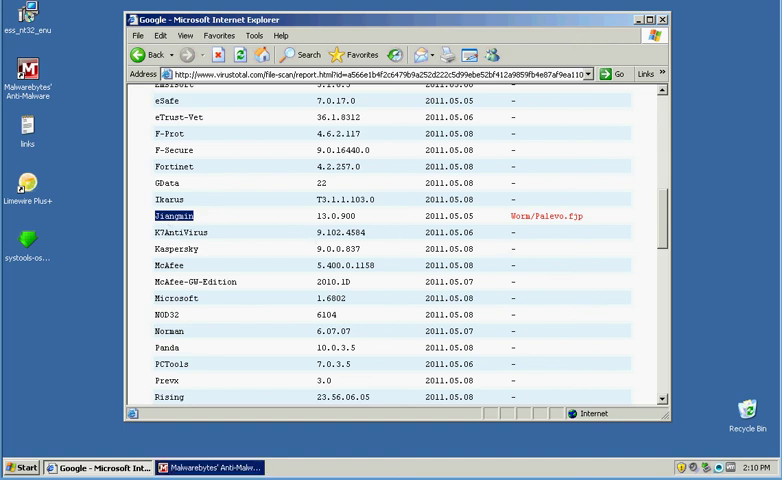
drag(661, 215, 661, 240)
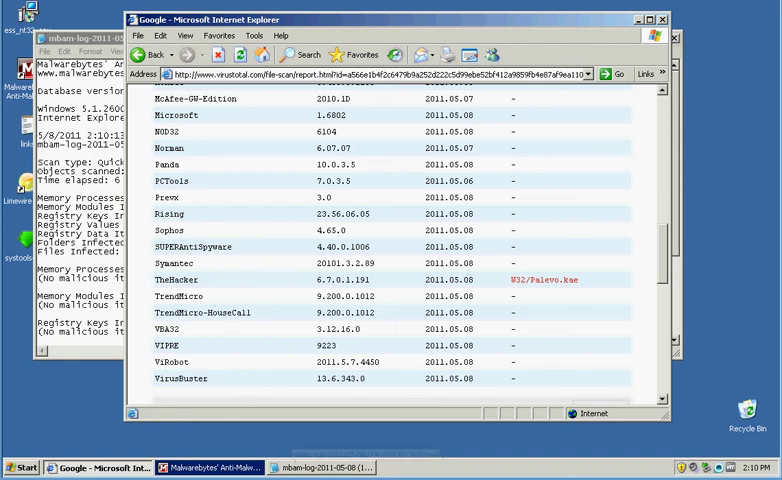
mouse_move(200, 279)
mouse_down()
mouse_move(157, 281)
mouse_move(157, 120)
mouse_up()
click(190, 300)
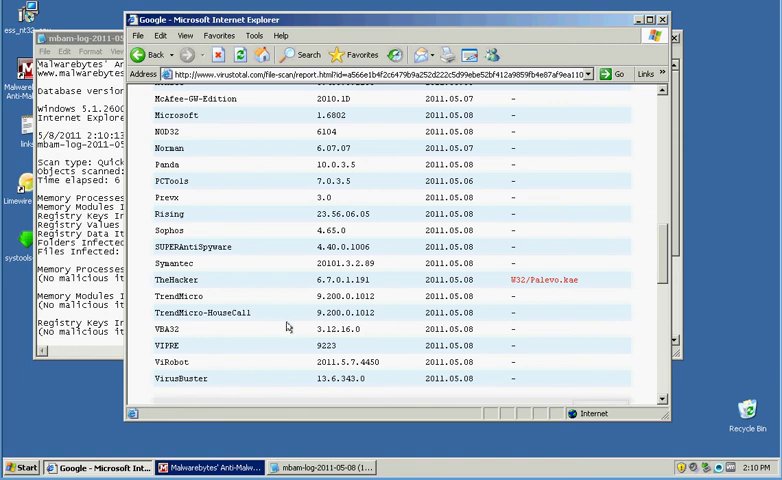
click(325, 467)
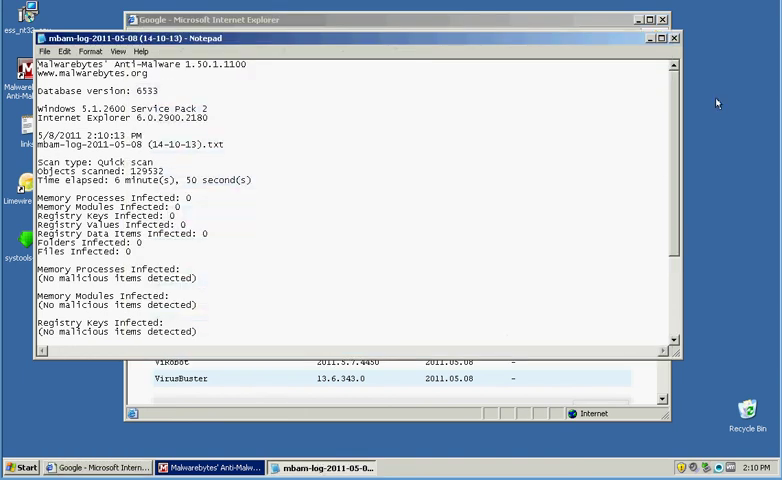
Close the mbam-log Notepad, acknowledge the scan-completed message, and exit Malwarebytes from its main window.
click(675, 38)
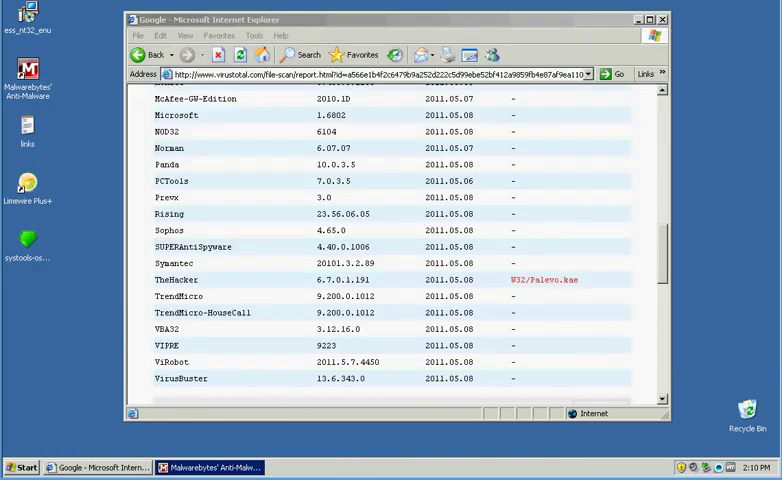
click(210, 467)
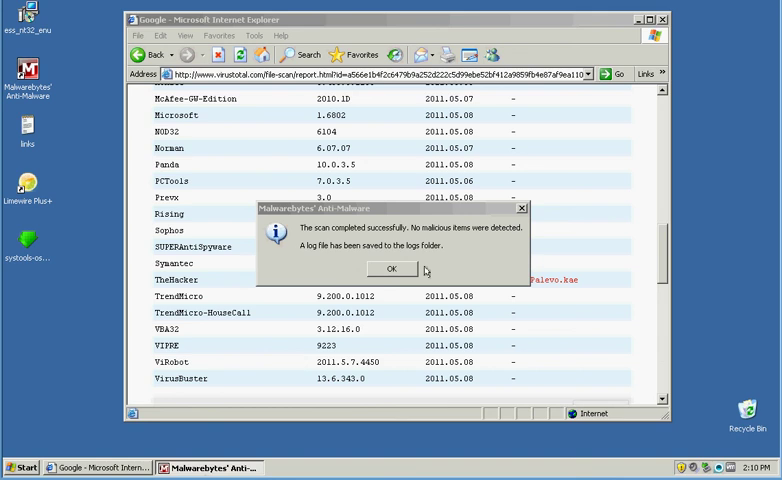
click(392, 269)
click(196, 468)
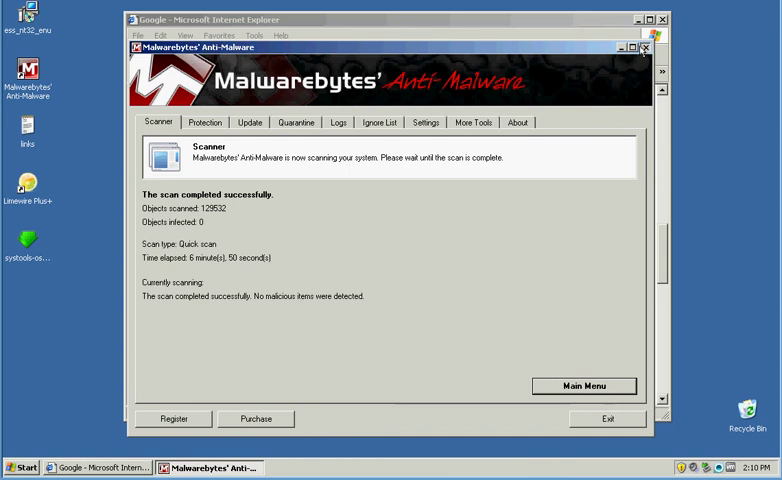
click(607, 418)
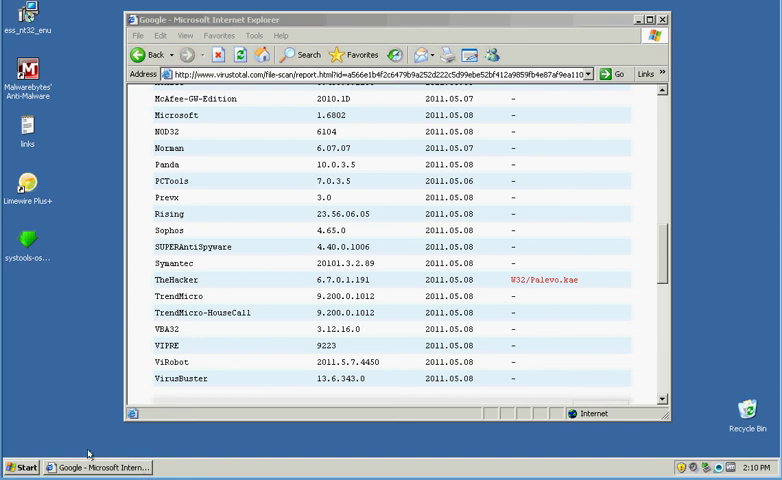
Copy the engine name Jiangmin from the VirusTotal report and pick google.com from the address history.
click(22, 252)
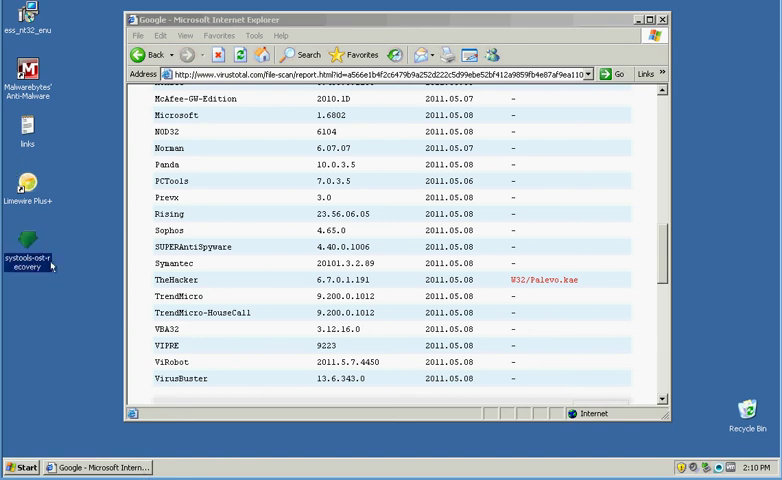
click(21, 188)
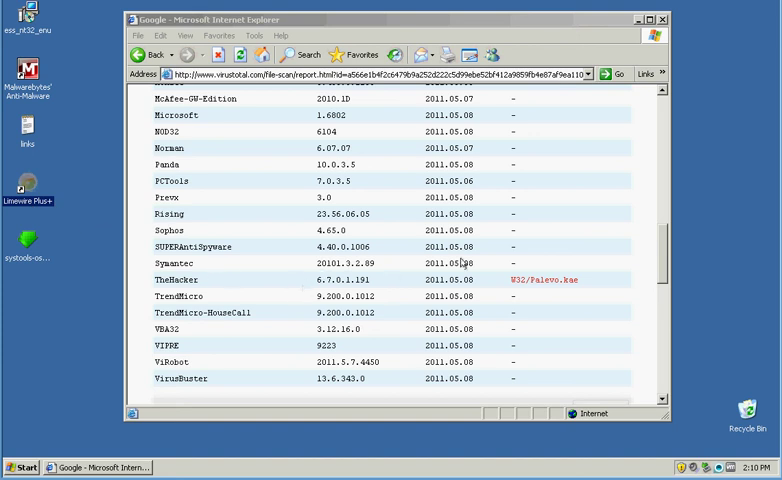
drag(662, 240, 662, 195)
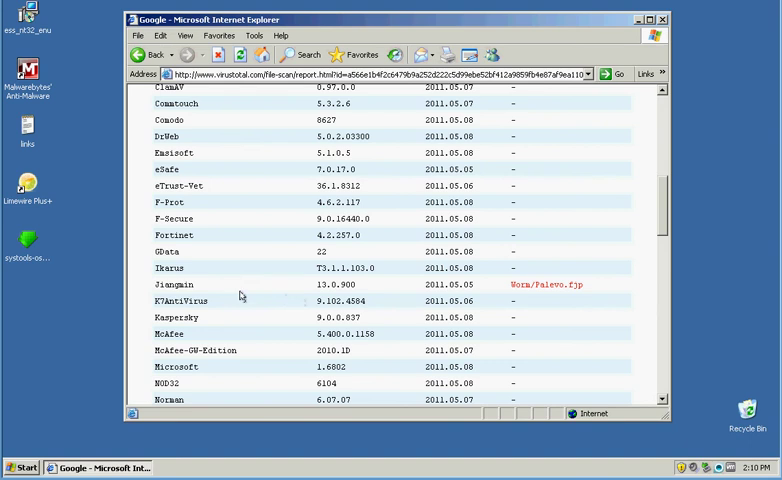
drag(194, 284, 157, 285)
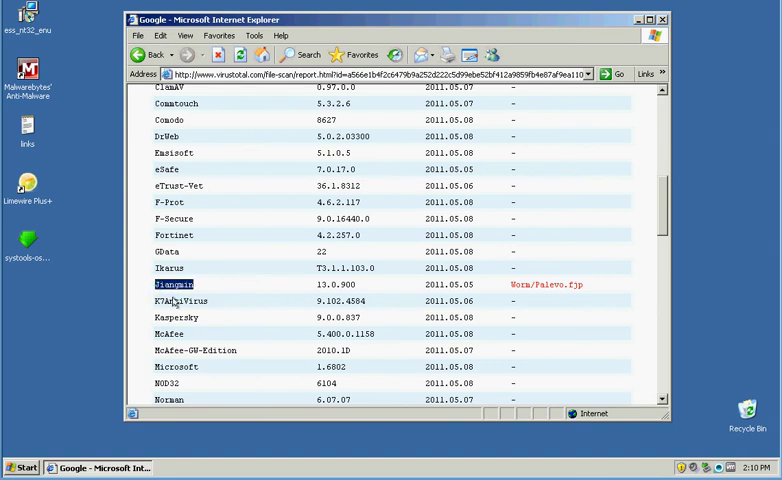
right_click(172, 284)
click(196, 303)
click(588, 74)
Search Google for the pasted name Jiangmin.
click(216, 99)
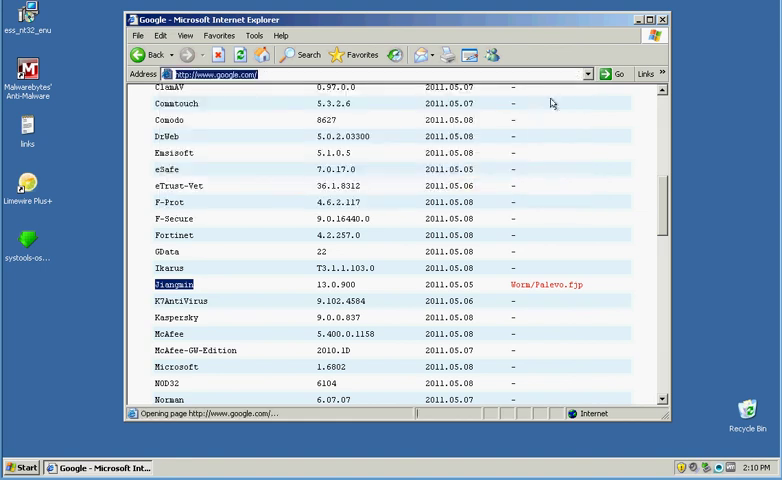
right_click(265, 268)
click(285, 318)
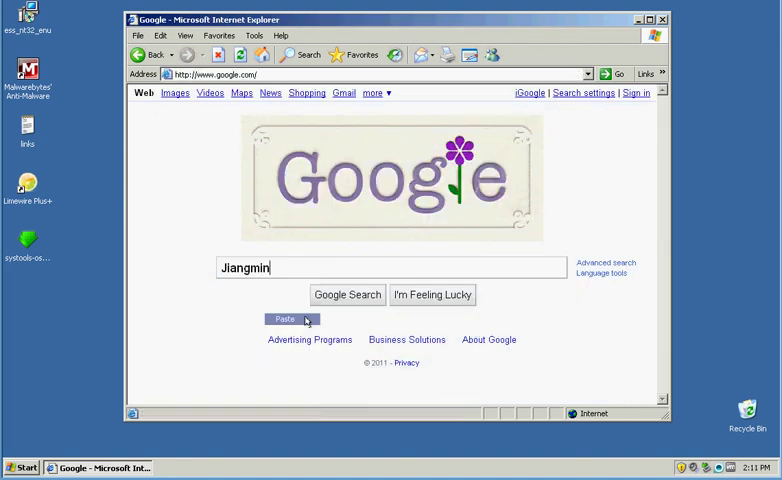
key(Return)
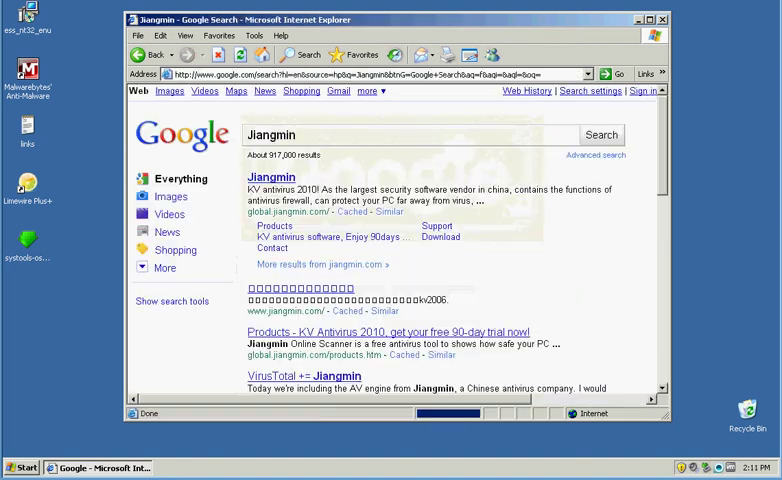
Open the official Jiangmin site, maximize the browser, and go to the KV Antivirus 2010 page.
click(275, 178)
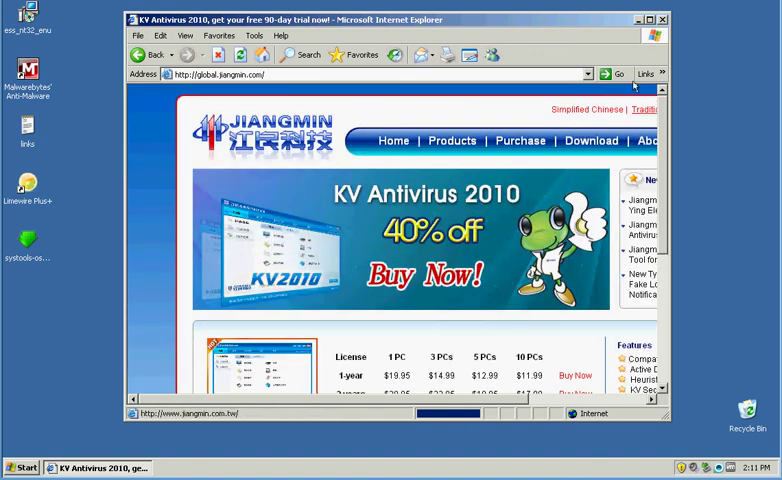
click(648, 20)
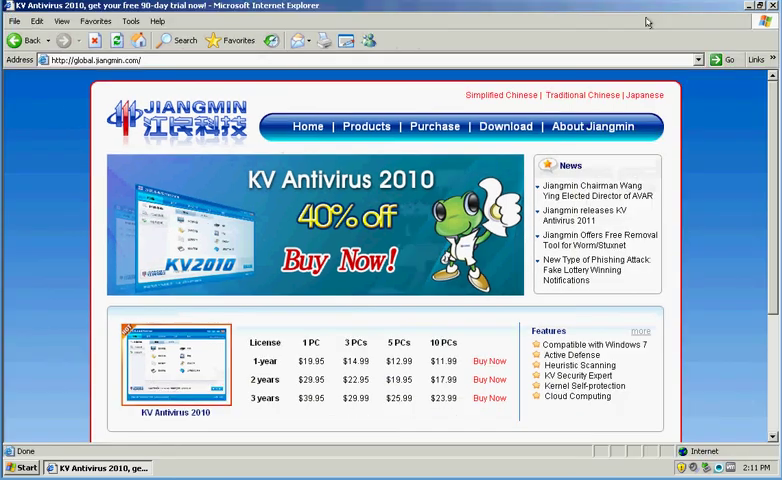
click(182, 373)
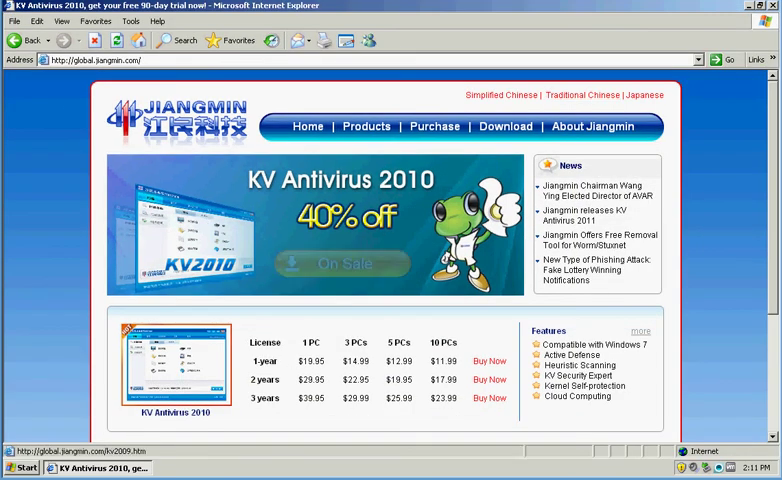